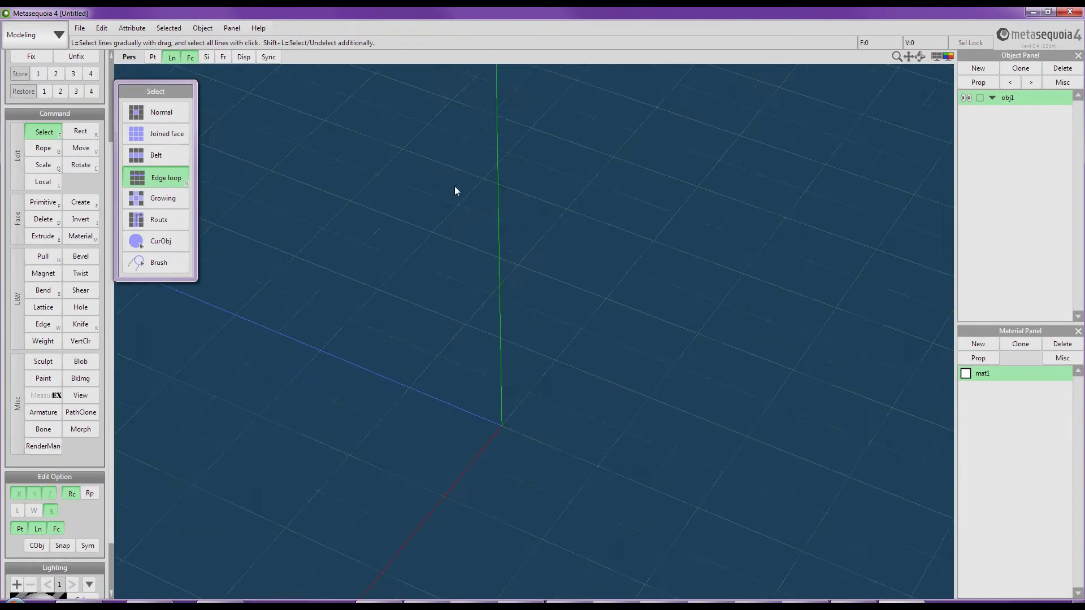
- Orbit the empty scene and begin a new primitive, previewing a plane at the origin
mouse_move(456, 187)
right_down()
mouse_move(459, 168)
mouse_move(544, 158)
mouse_move(513, 150)
mouse_move(424, 166)
right_up()
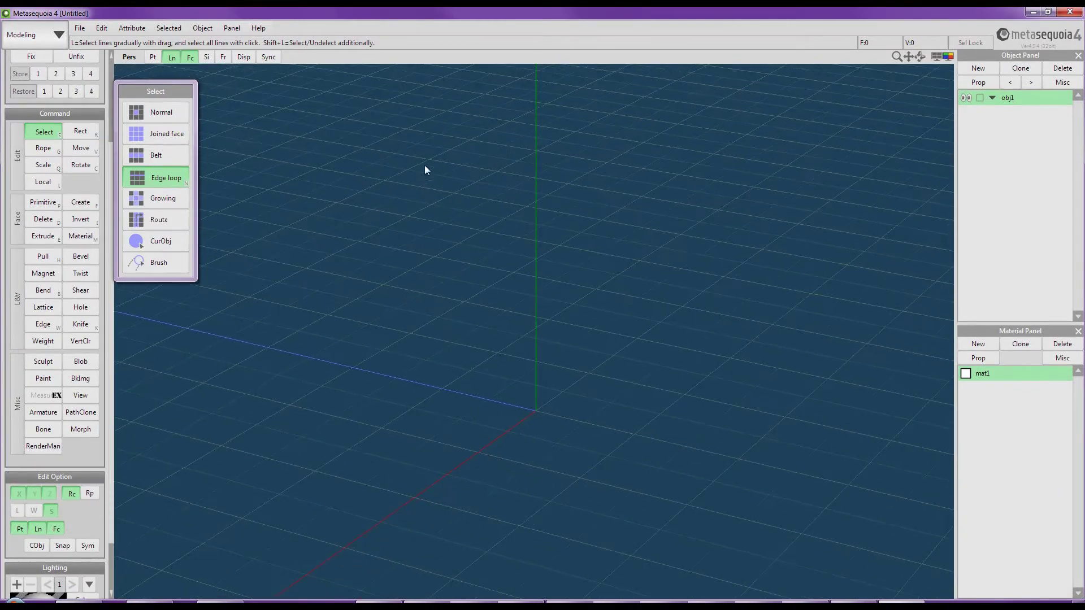
click(49, 204)
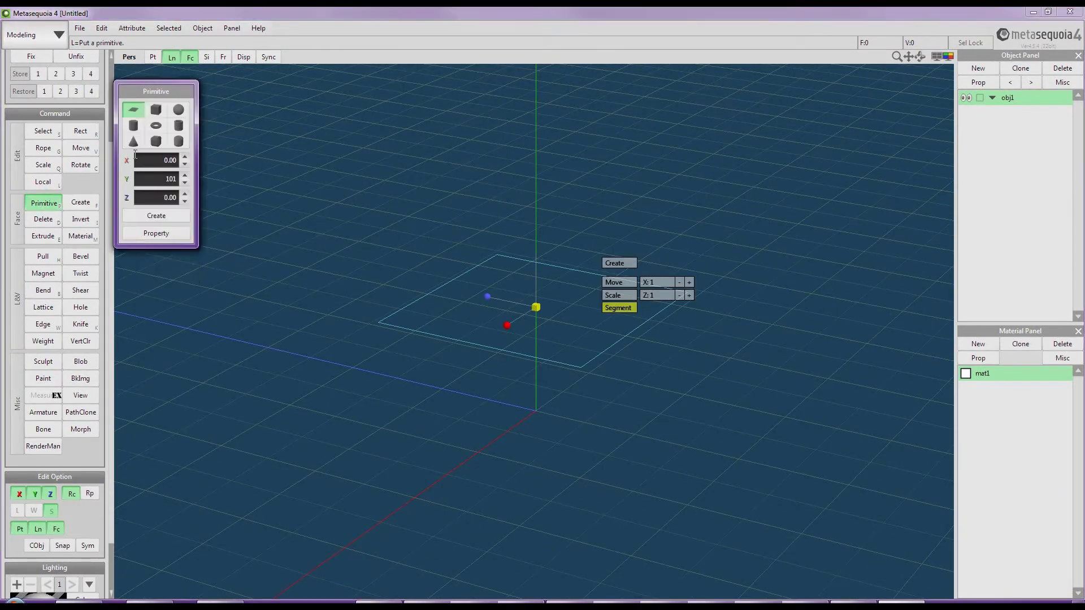
- Preview a 20-sided cylinder and make material mat1 grey (V 58) with ambient 0.30
click(134, 127)
mouse_move(525, 216)
right_down()
mouse_move(550, 210)
mouse_move(488, 226)
mouse_move(530, 216)
right_up()
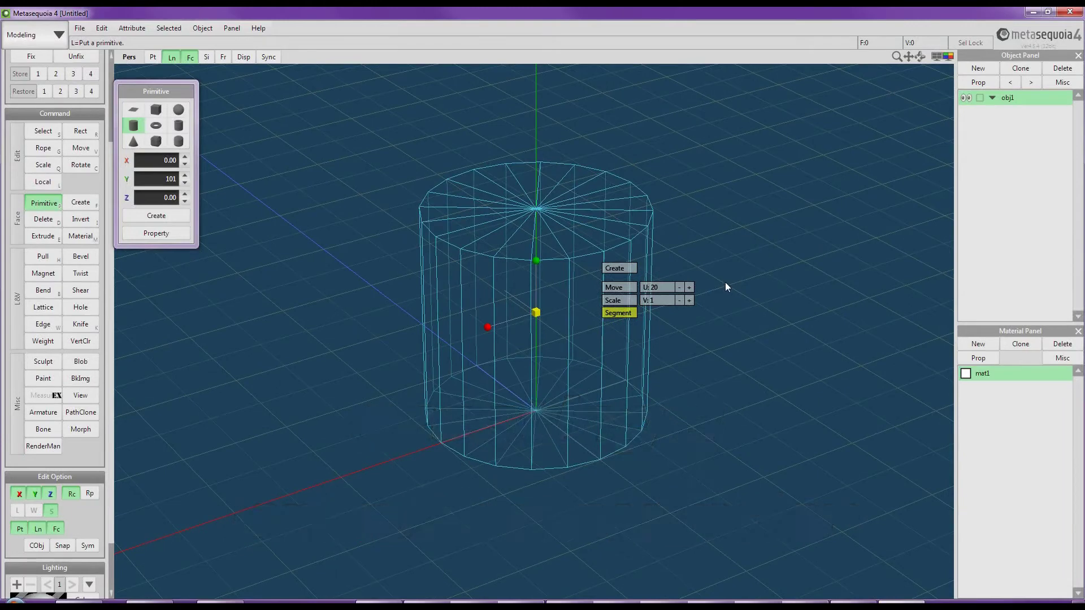
double_click(1005, 372)
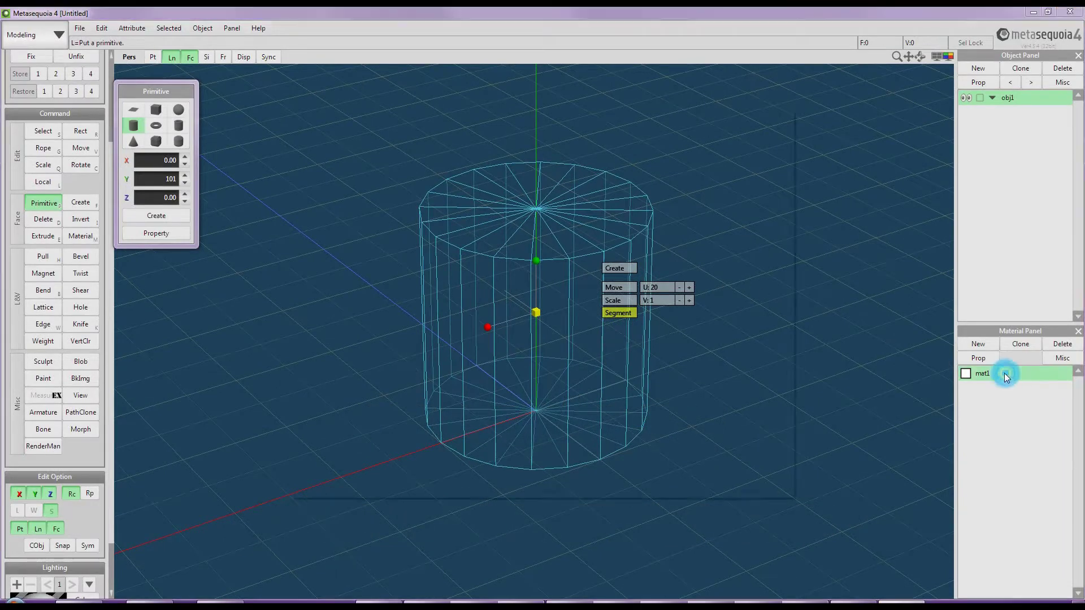
drag(697, 260, 674, 260)
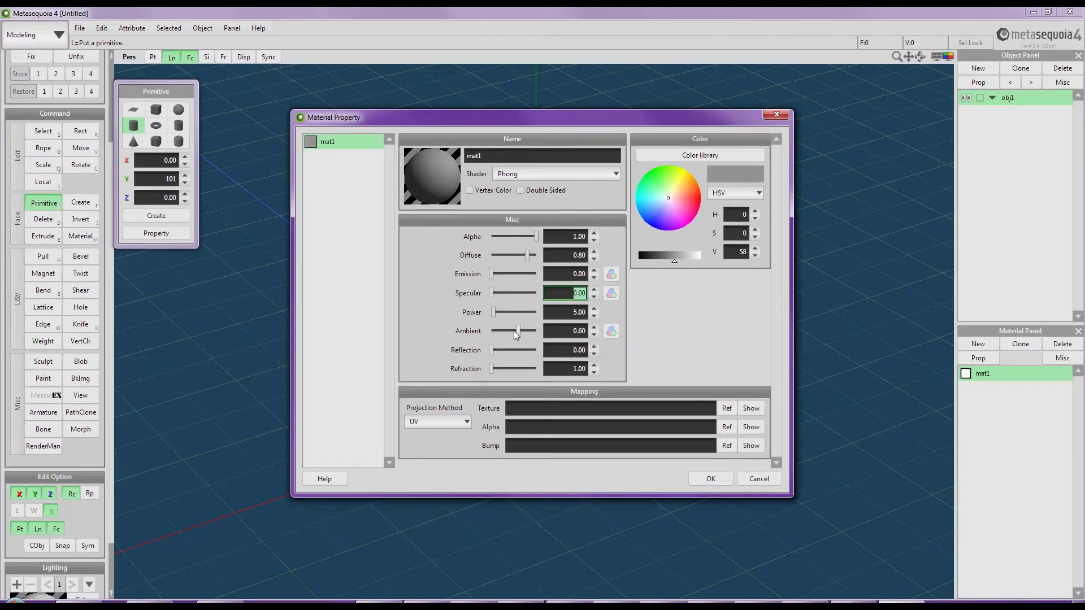
drag(518, 331, 506, 330)
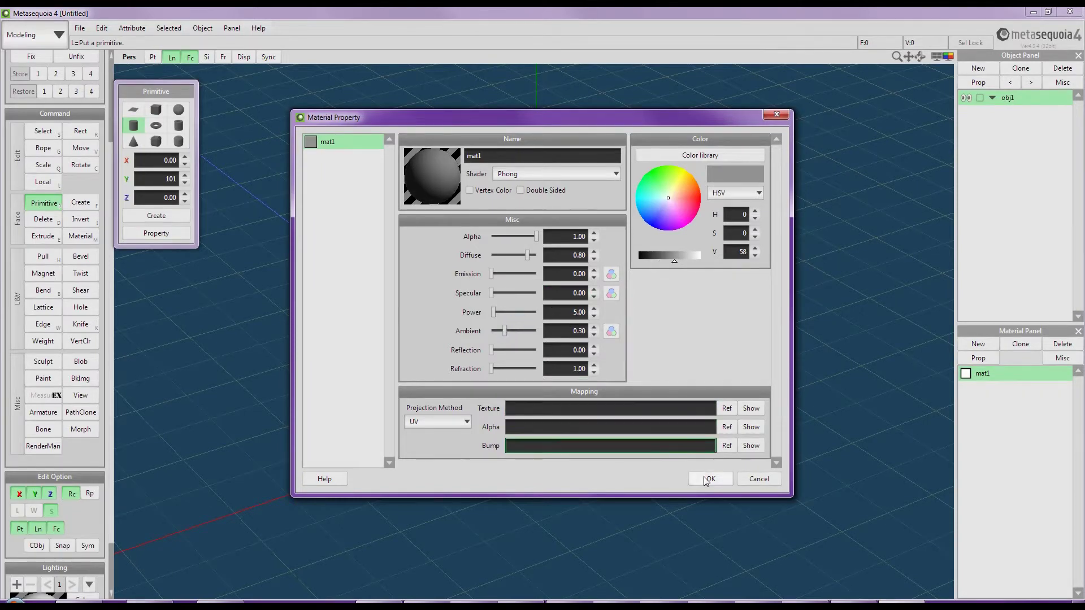
click(723, 479)
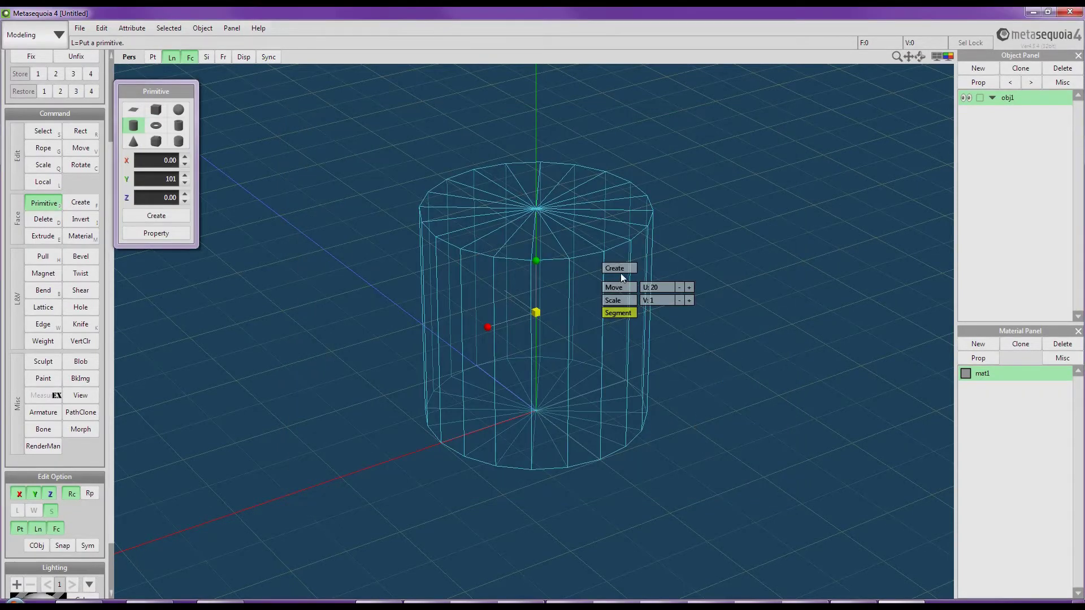
- Build the previewed cylinder as a solid grey 20-segment mesh
click(622, 269)
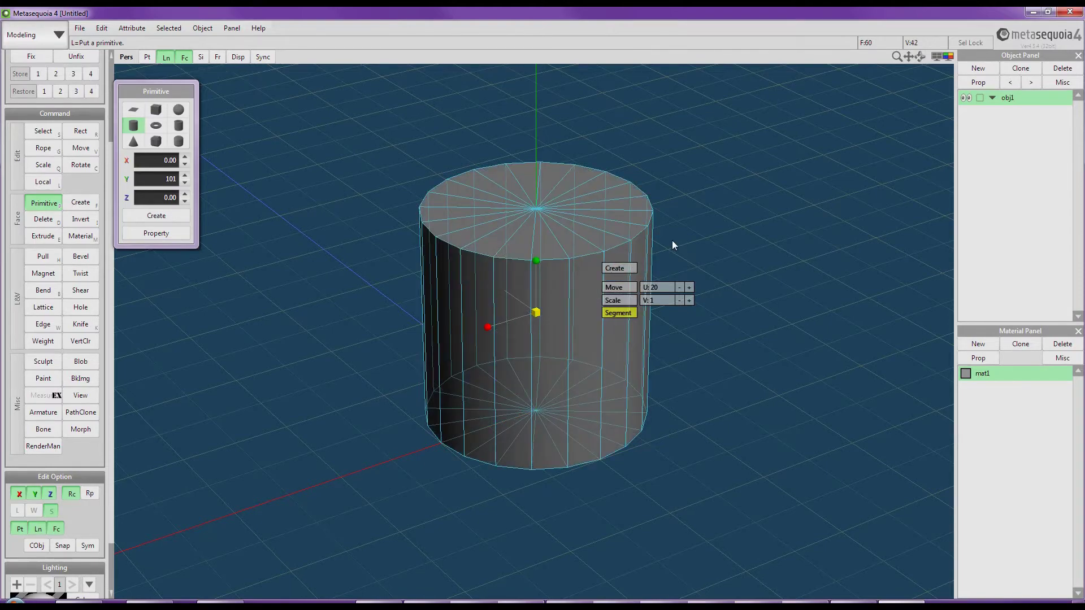
mouse_move(672, 240)
right_down()
mouse_move(629, 228)
mouse_move(655, 251)
right_up()
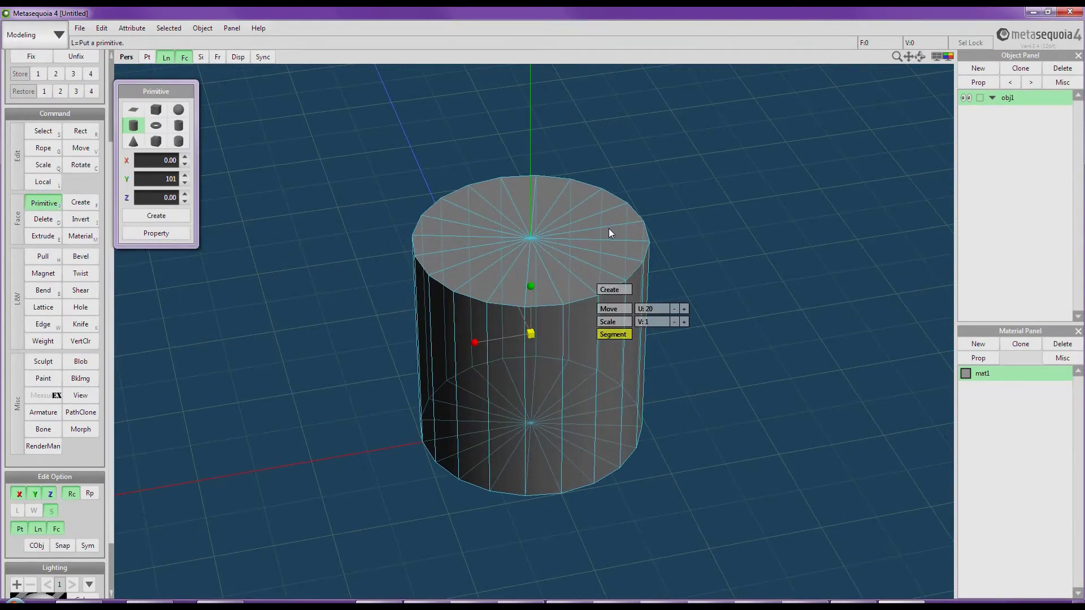
key(v)
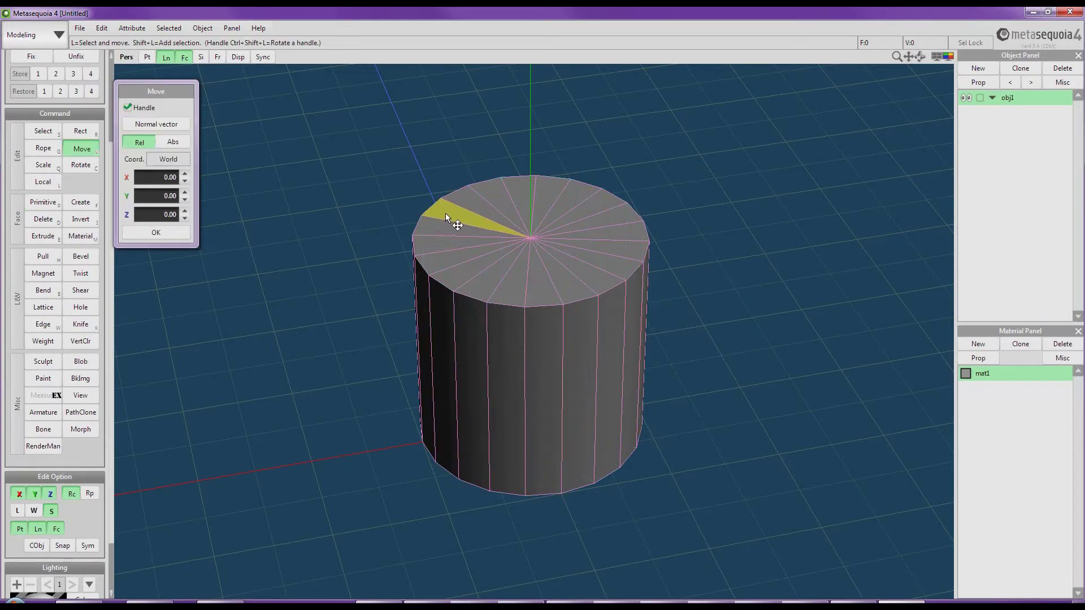
- Limit selection to front faces and view the cylinder from an orthographic top view
click(221, 59)
right_drag(330, 134, 382, 185)
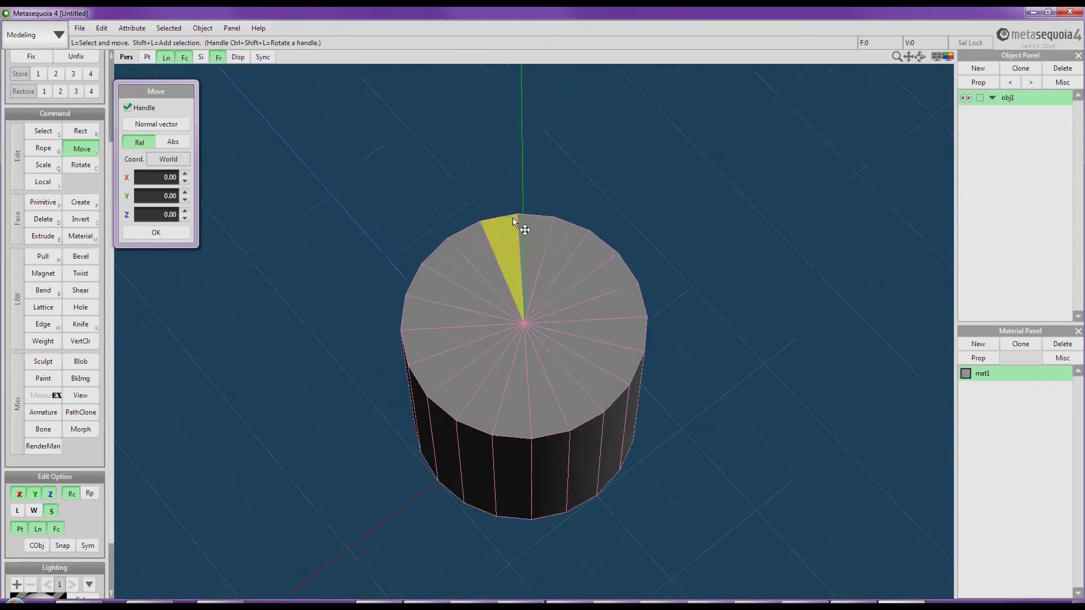
right_drag(521, 230, 210, 77)
click(126, 57)
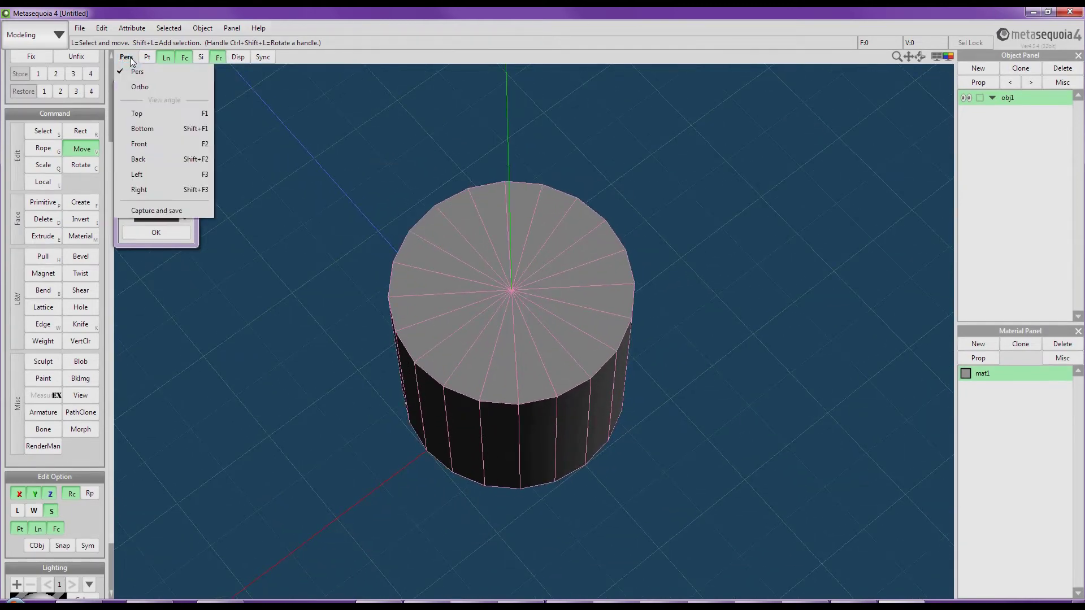
click(139, 88)
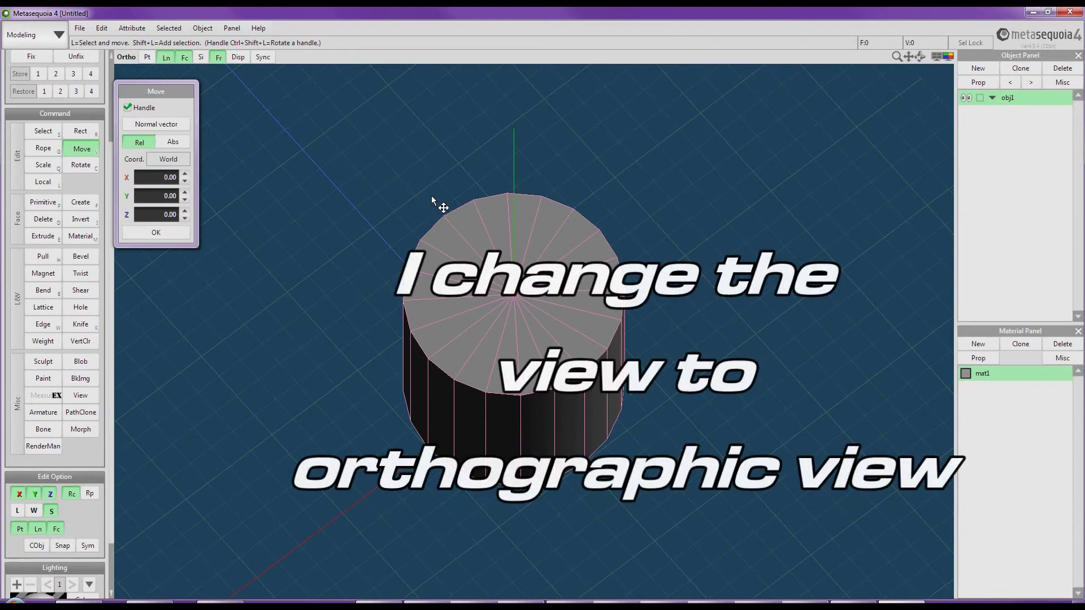
mouse_move(473, 222)
right_down()
mouse_move(489, 236)
mouse_move(520, 204)
right_up()
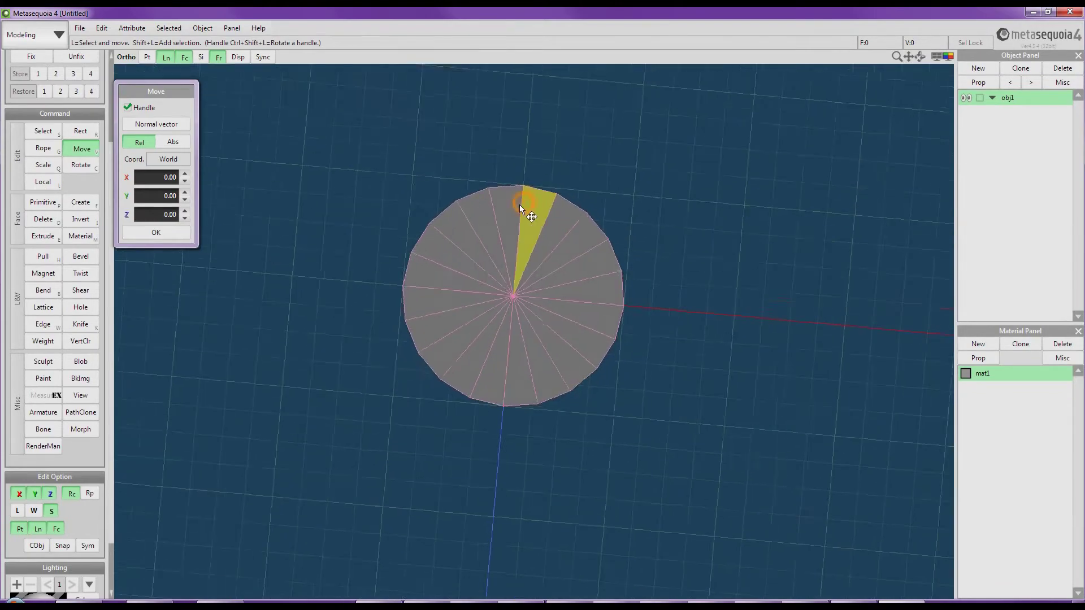
scroll(517, 186, up, 3)
key(F1)
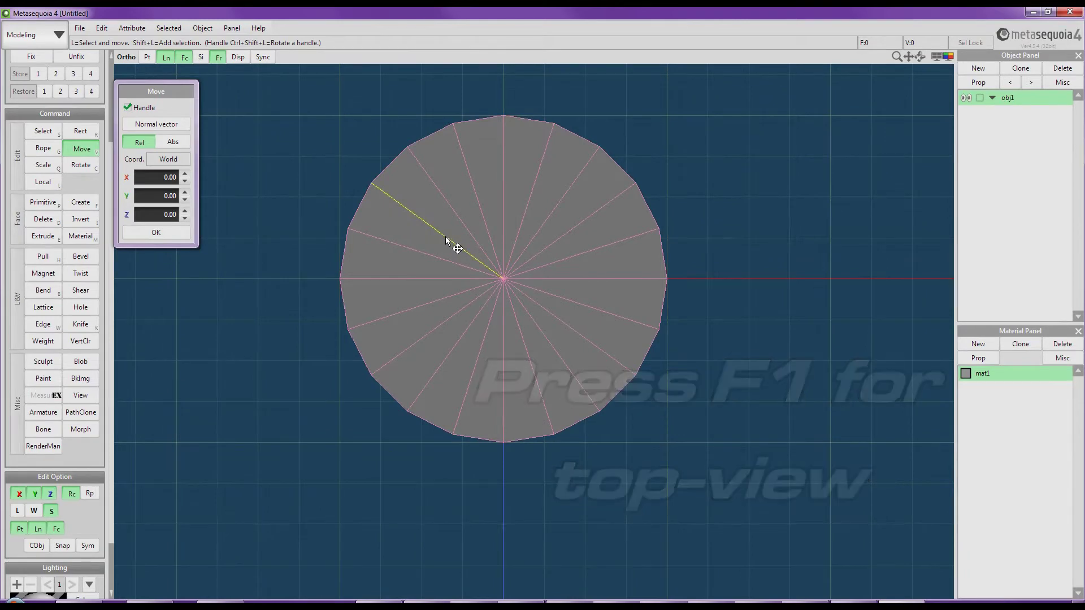
key(w)
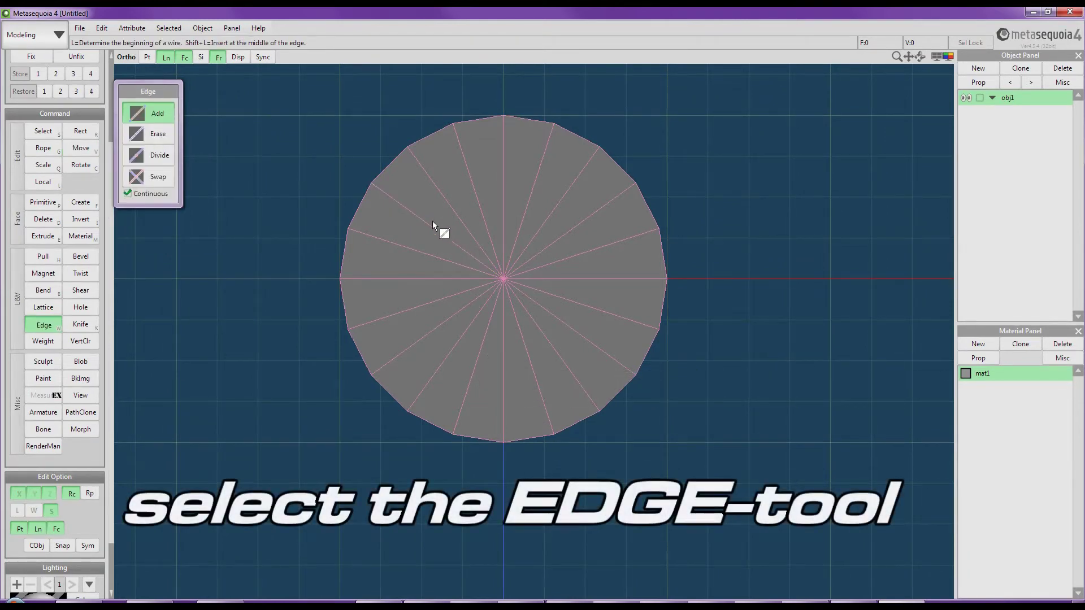
- Add a ring of edges through the radial spoke midpoints around the top cap
click(440, 229)
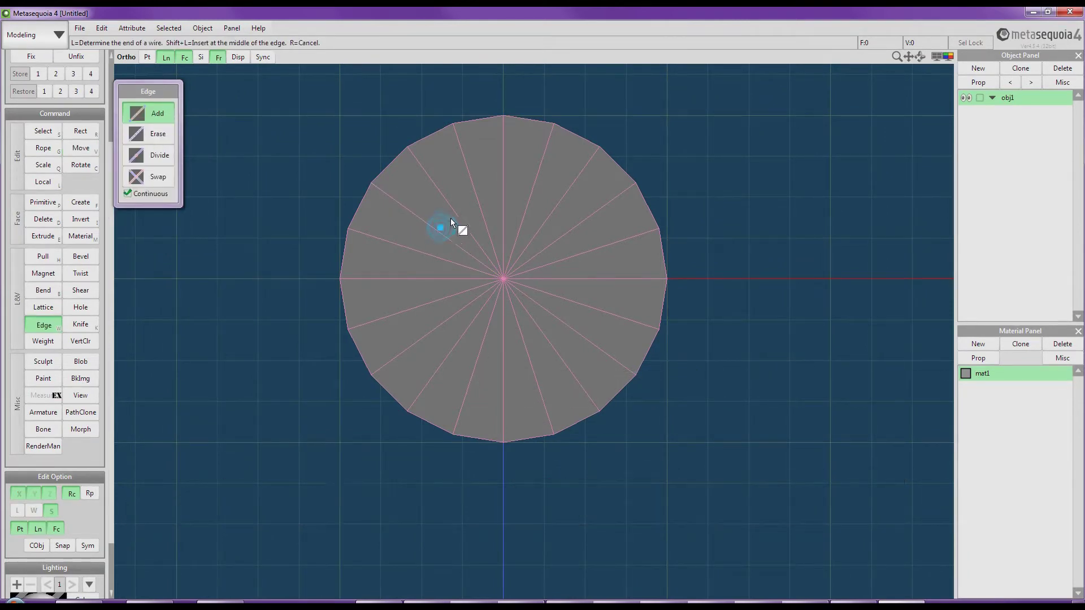
shift+click(479, 200)
shift+click(528, 201)
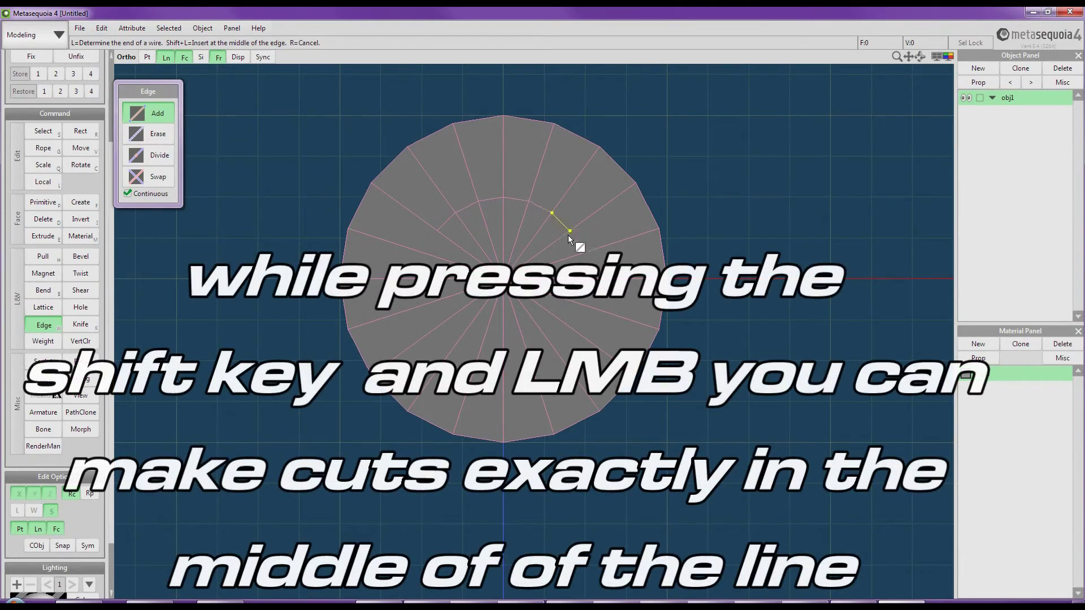
shift+click(582, 254)
shift+click(584, 278)
shift+click(582, 303)
shift+click(570, 327)
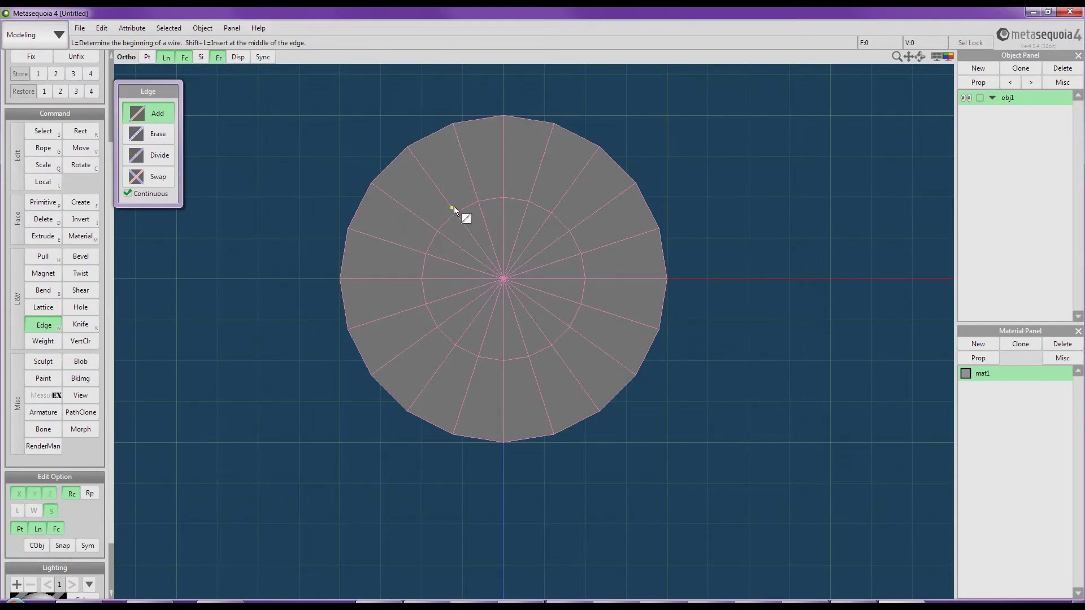
key(v)
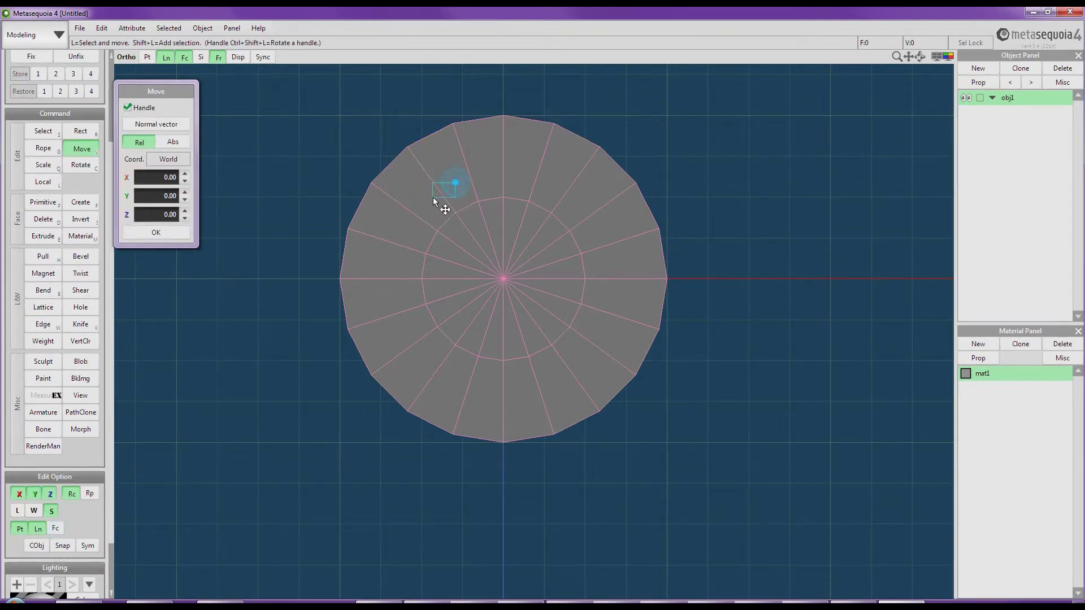
- Lasso-select the inner edge ring and scale it by about 1.74 toward the rim
key(g)
mouse_move(455, 187)
mouse_down()
mouse_move(369, 267)
mouse_move(416, 347)
mouse_move(584, 365)
mouse_up()
drag(612, 244, 499, 180)
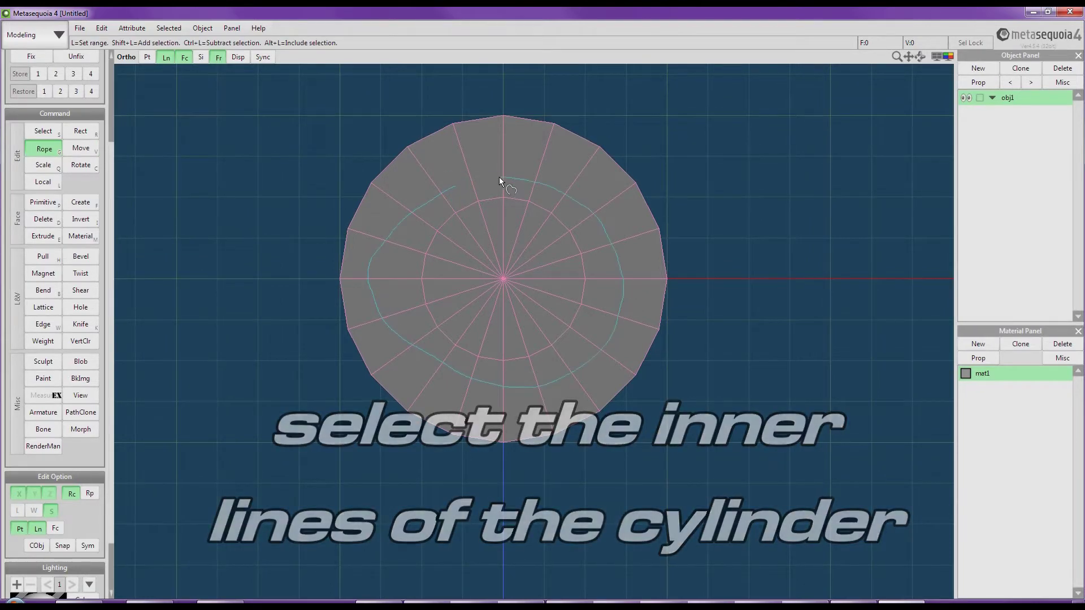
key(q)
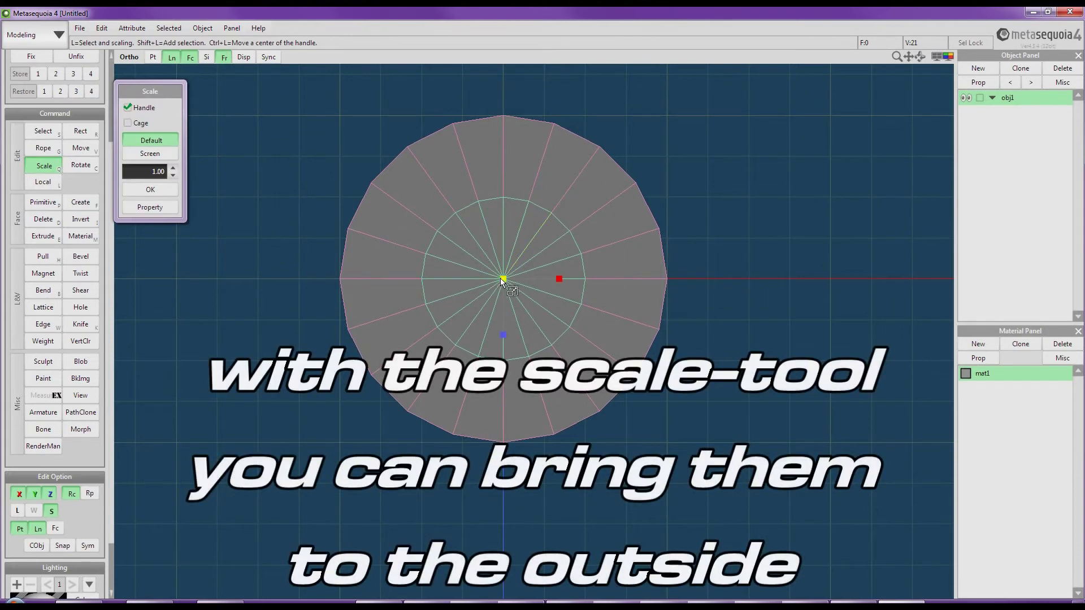
drag(503, 279, 554, 259)
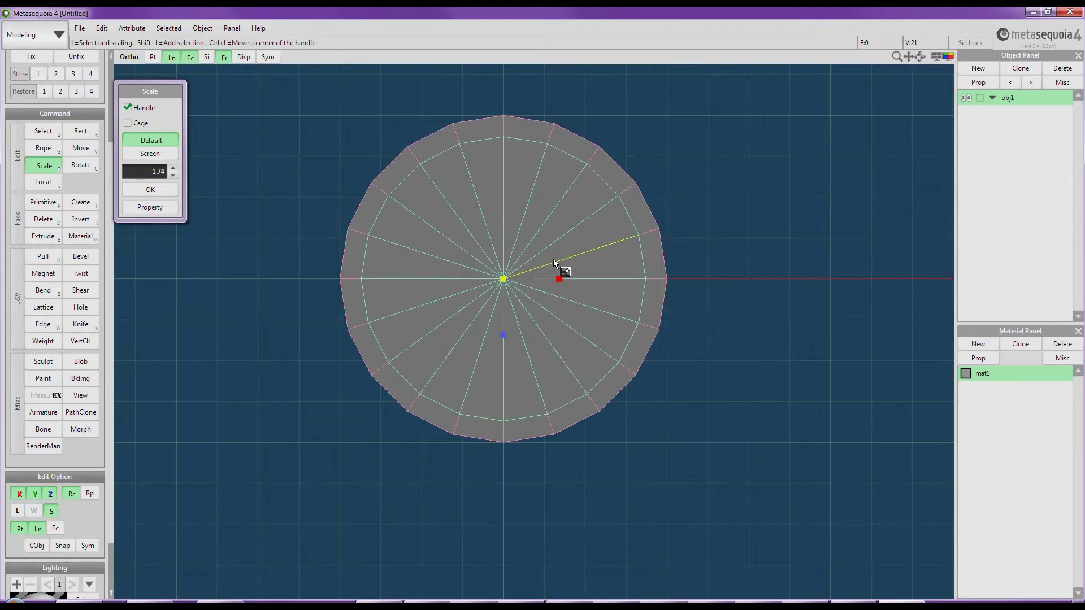
mouse_move(565, 236)
right_down()
mouse_move(537, 252)
mouse_move(501, 356)
mouse_move(562, 307)
mouse_move(557, 252)
right_up()
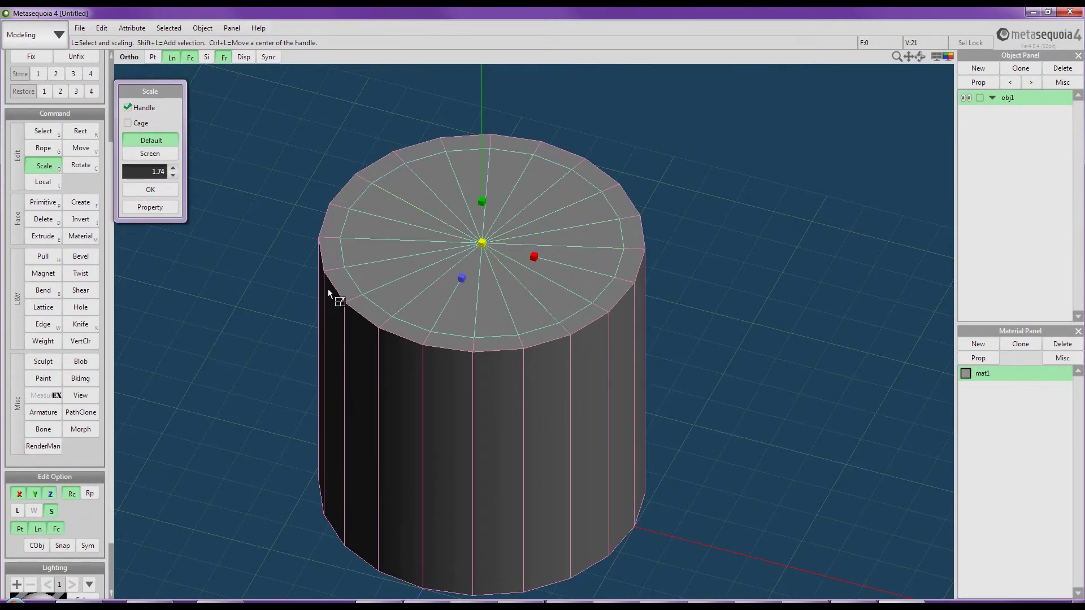
right_drag(328, 289, 372, 267)
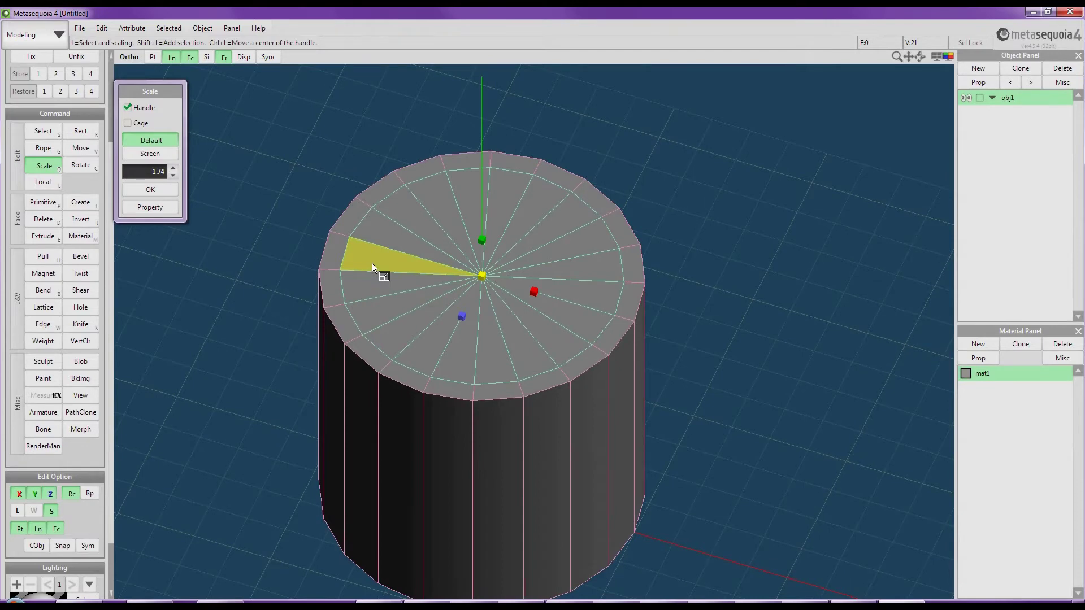
- Route-select all 20 inner wedge faces of the top cap, leaving the rim band out
key(s)
click(398, 254)
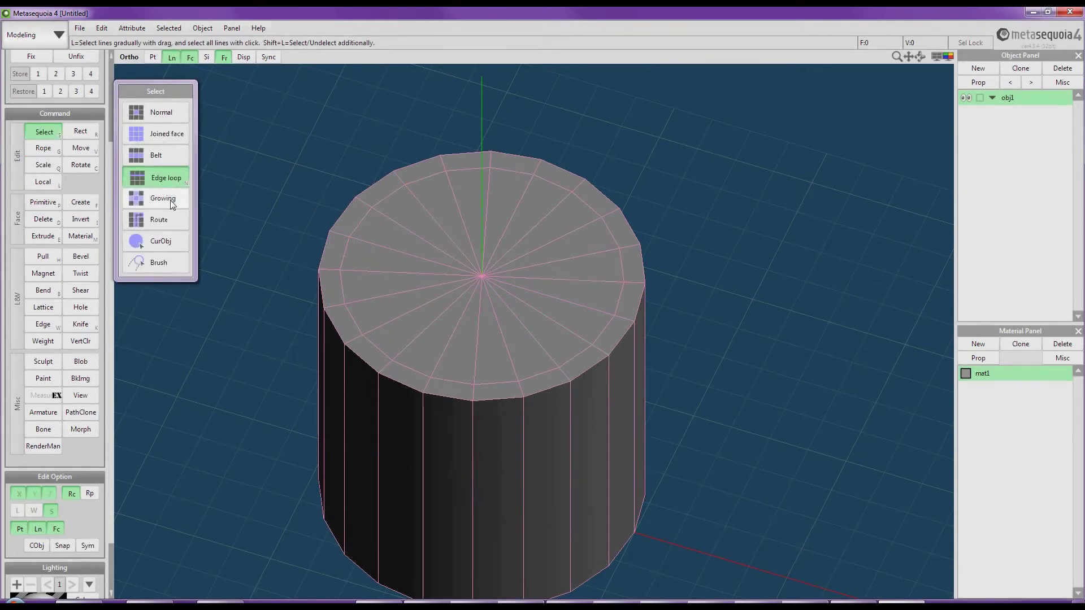
click(163, 158)
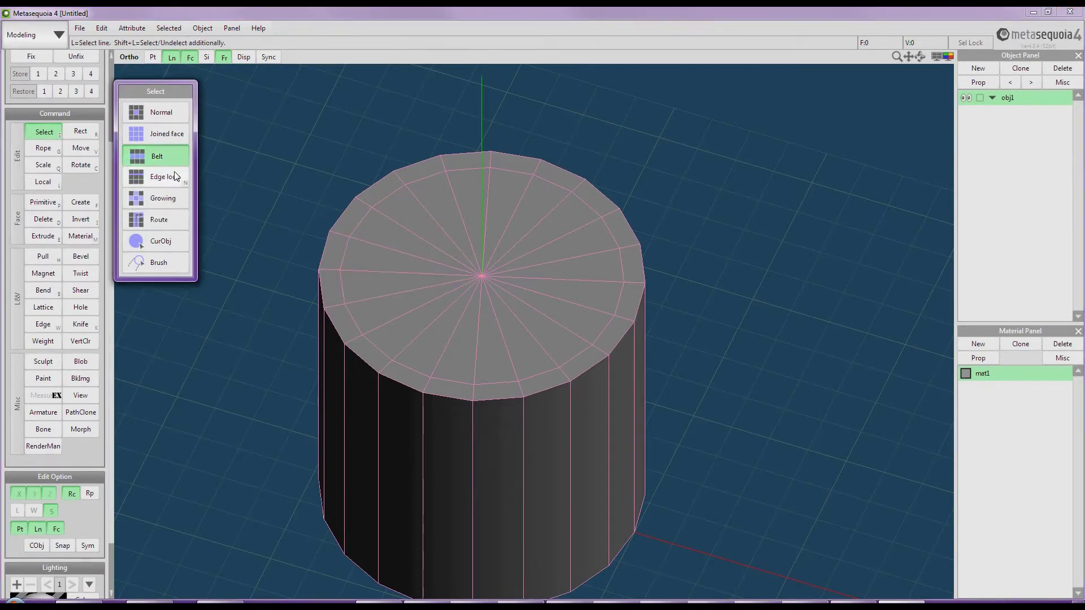
click(163, 223)
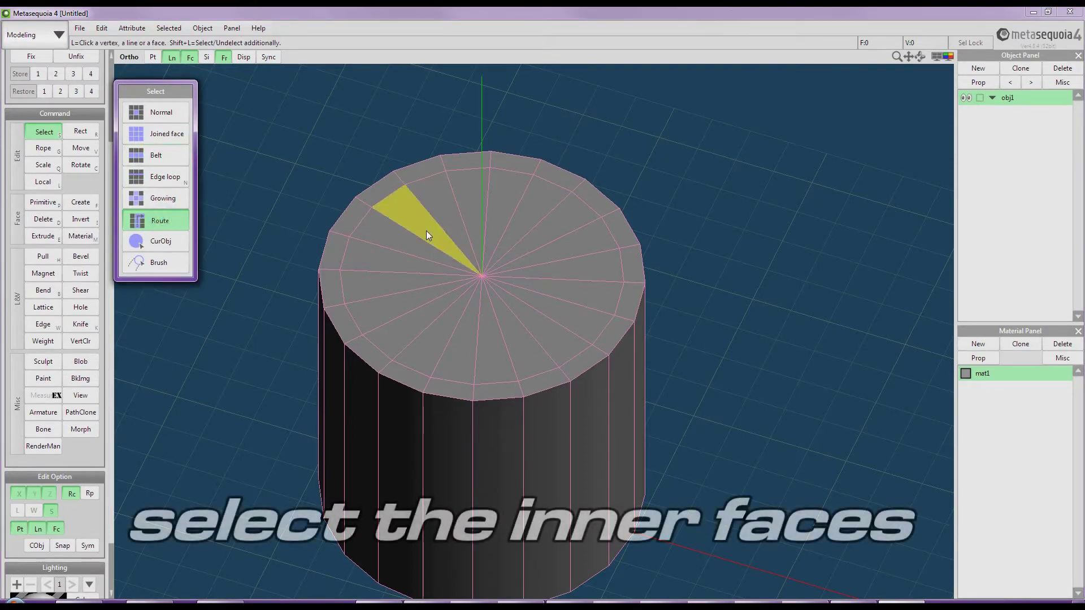
click(395, 242)
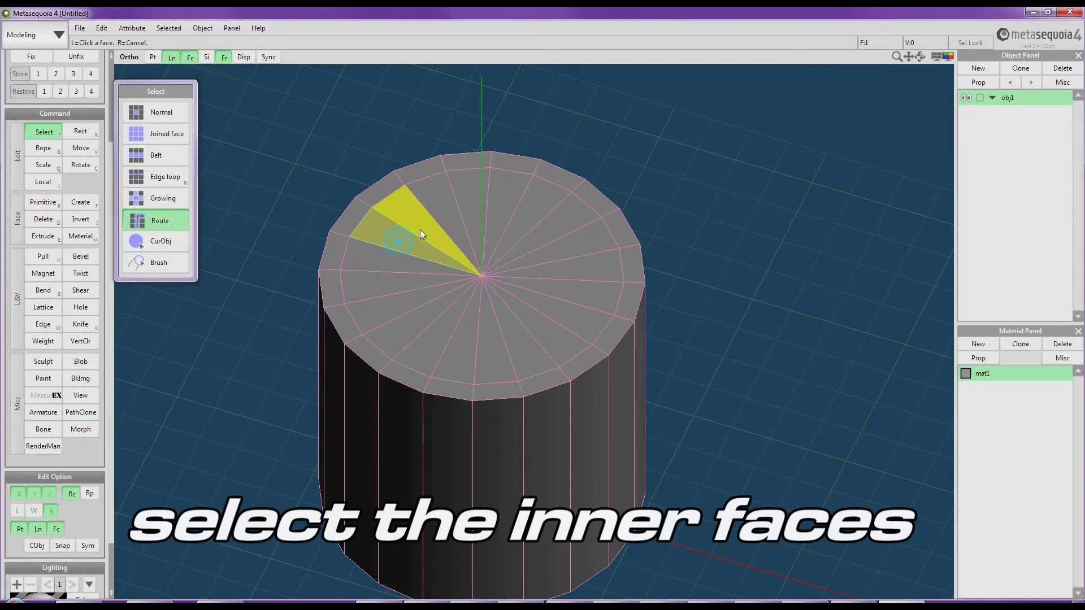
click(564, 278)
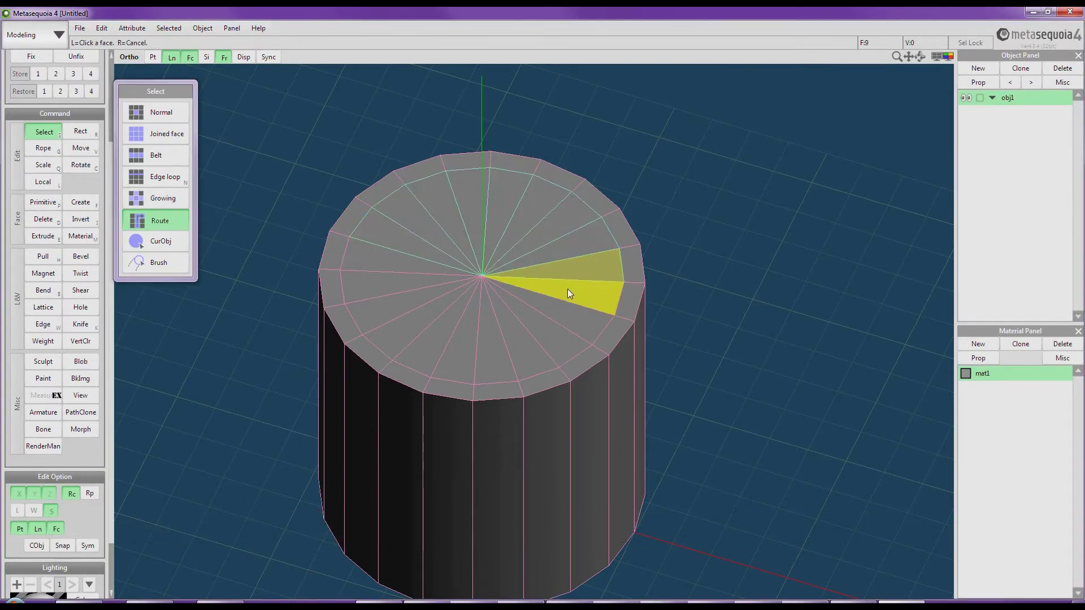
click(429, 312)
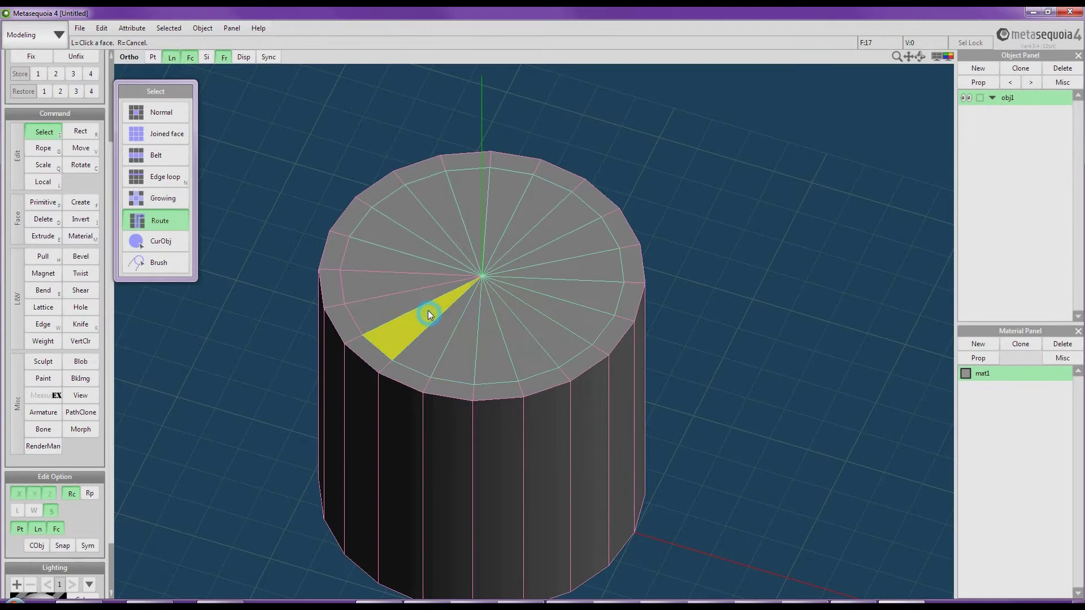
click(381, 262)
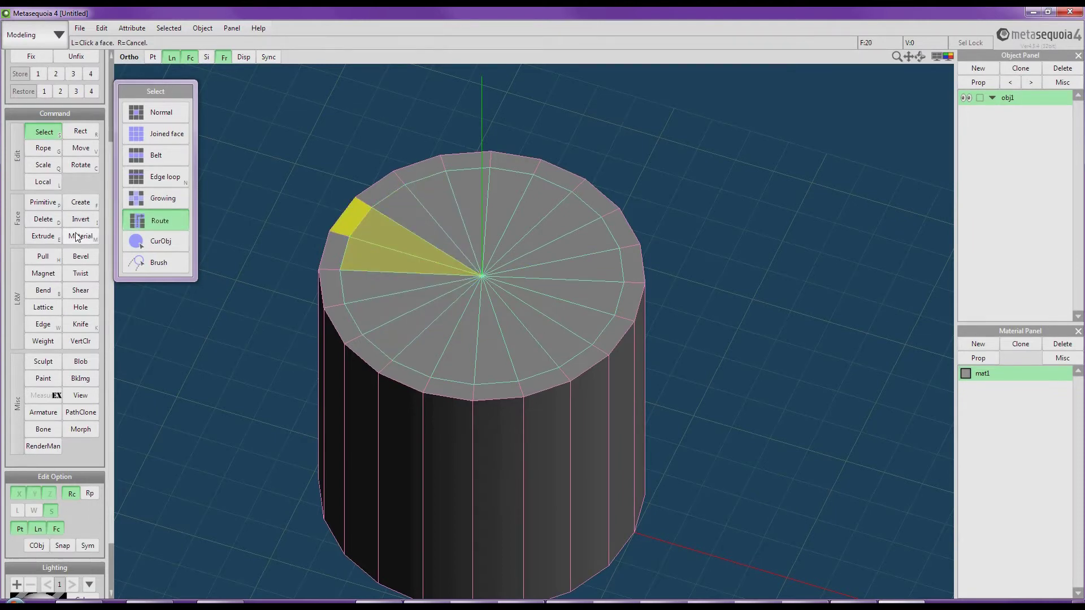
click(51, 237)
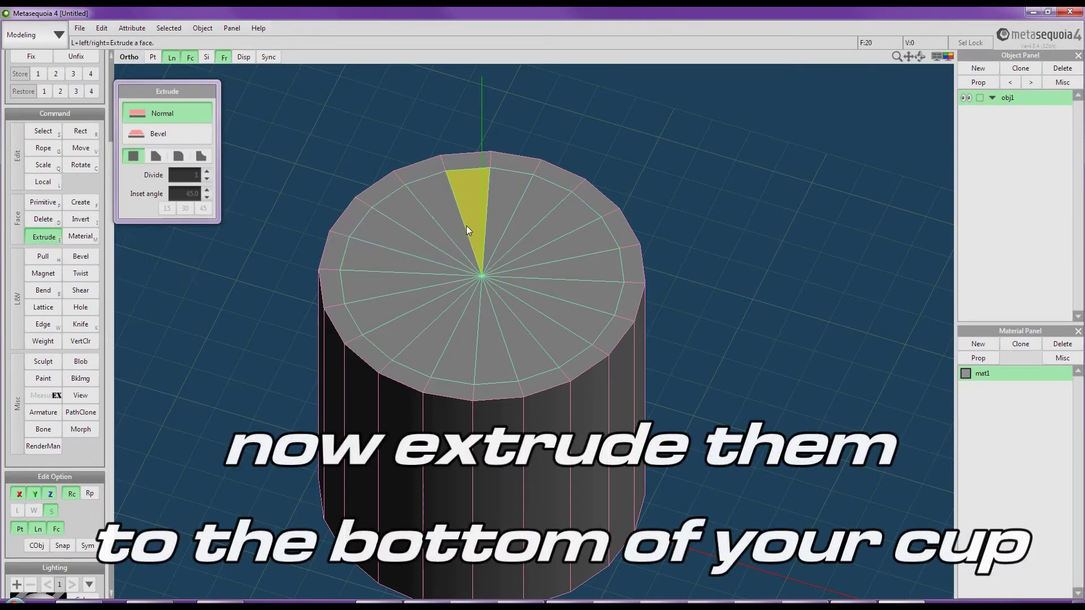
- Extrude the inner cap faces down by -73.58 and inspect the hollow cup in perspective
drag(469, 228, 213, 324)
mouse_move(409, 245)
right_down()
mouse_move(421, 273)
mouse_move(403, 279)
mouse_move(424, 251)
mouse_move(399, 243)
right_up()
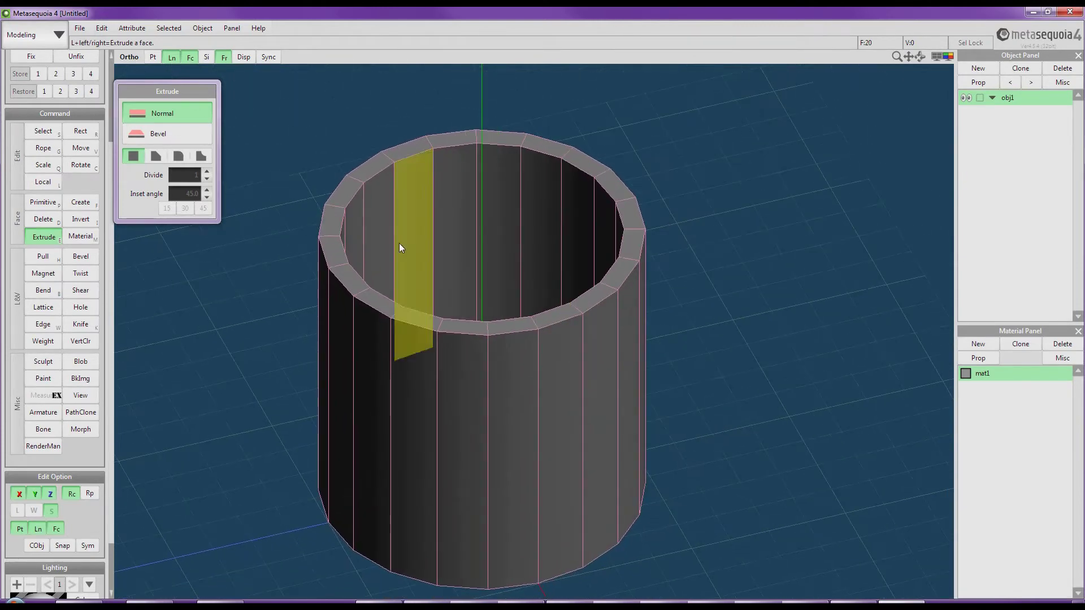
click(125, 61)
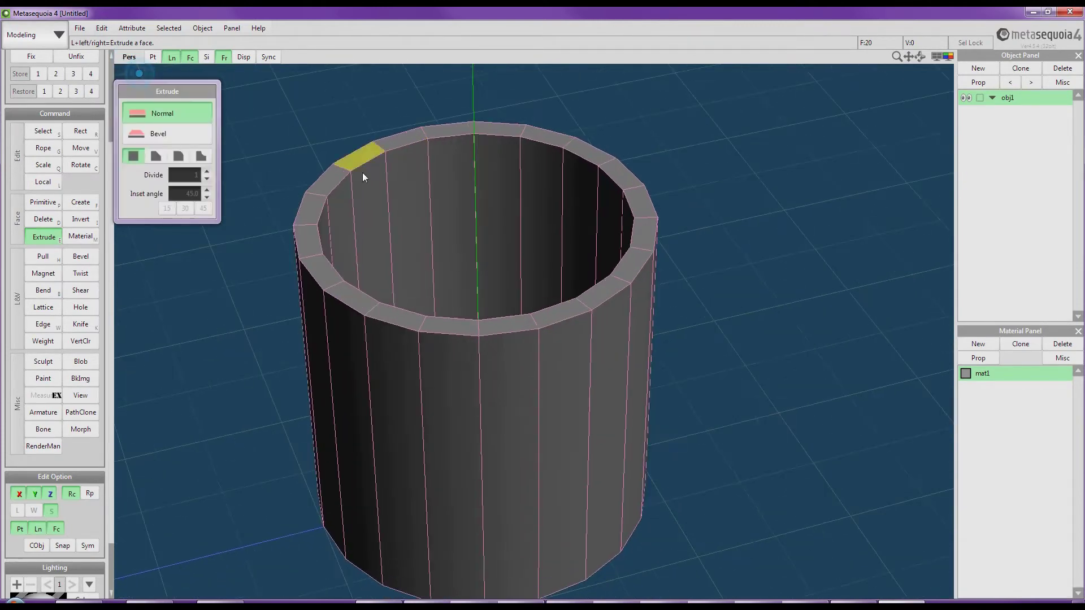
mouse_move(361, 172)
right_down()
mouse_move(448, 223)
mouse_move(467, 126)
right_up()
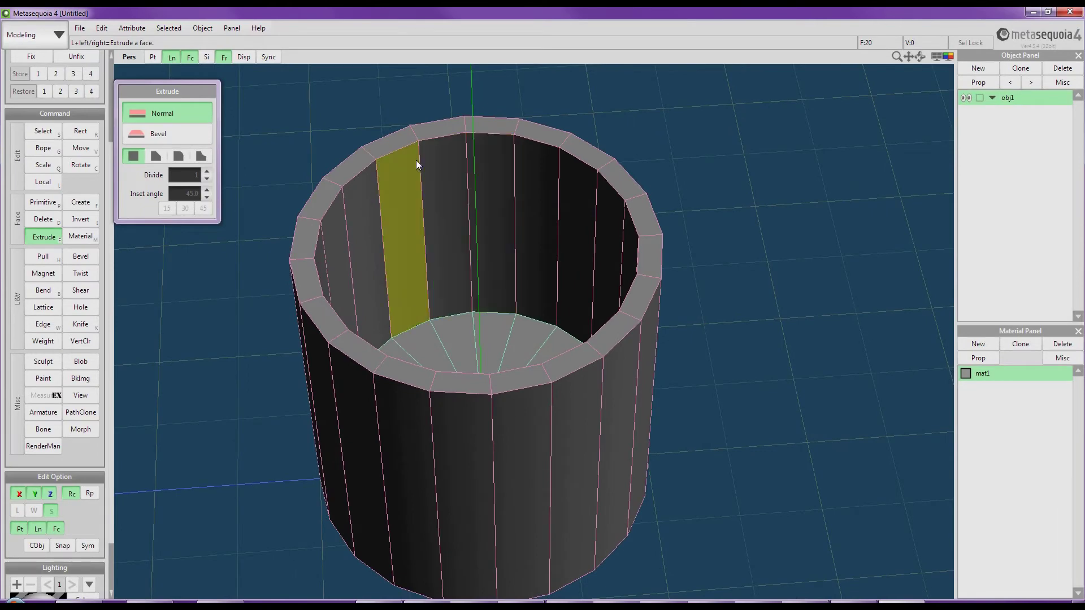
right_drag(412, 165, 260, 78)
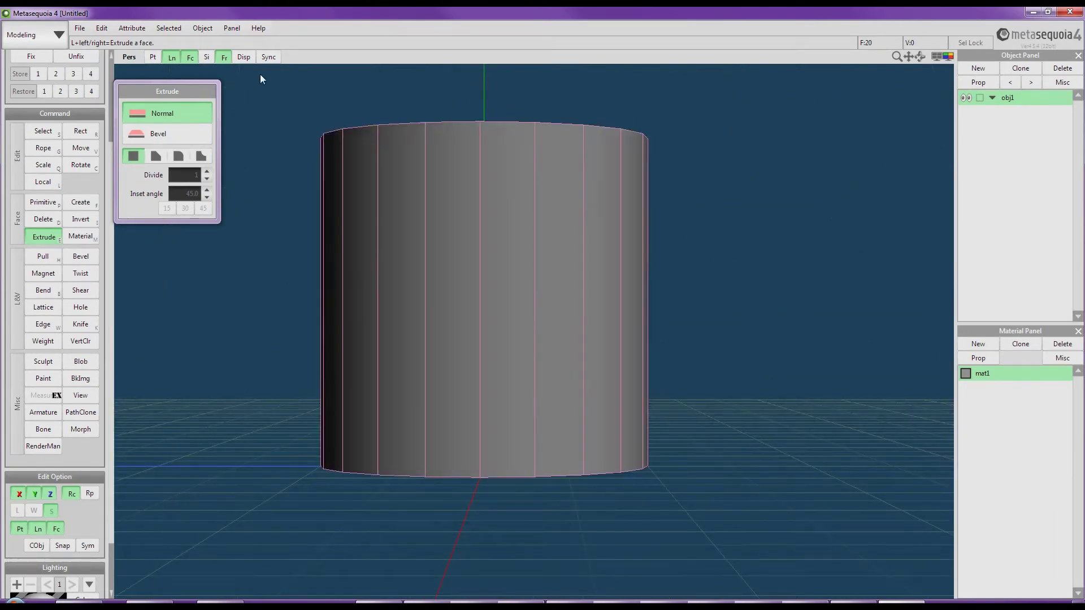
- Turn off Fr and Fc and show the cup in an orthographic front view
click(224, 57)
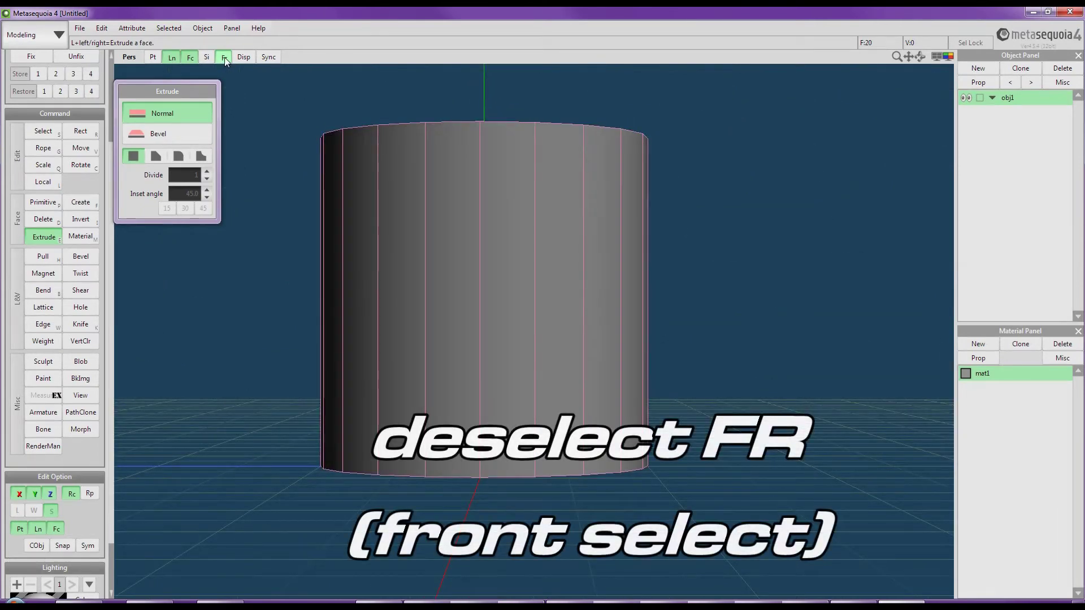
click(189, 58)
right_drag(721, 266, 724, 254)
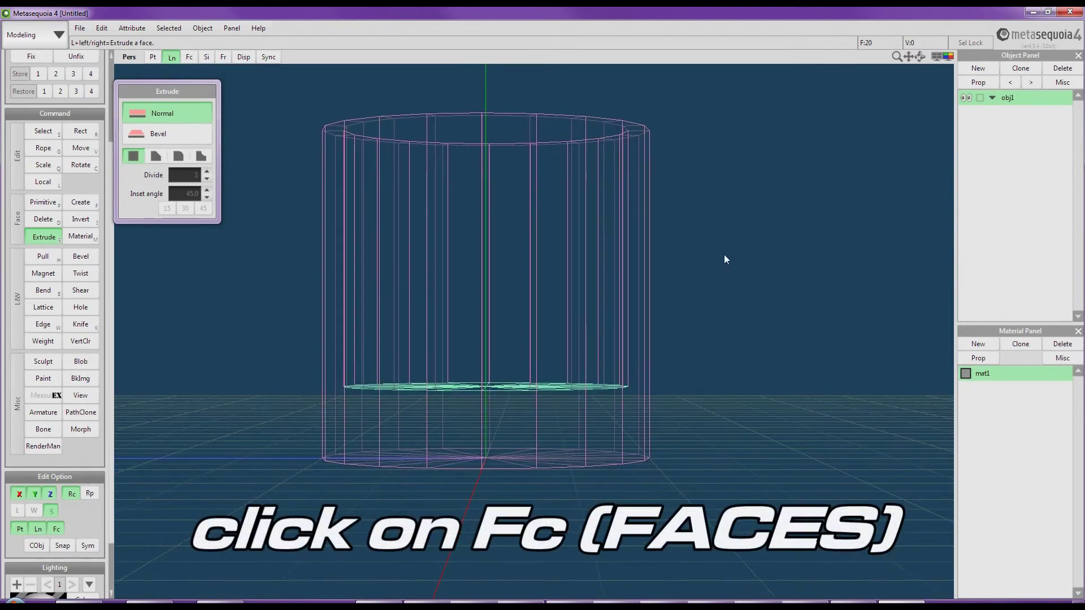
click(129, 57)
click(141, 138)
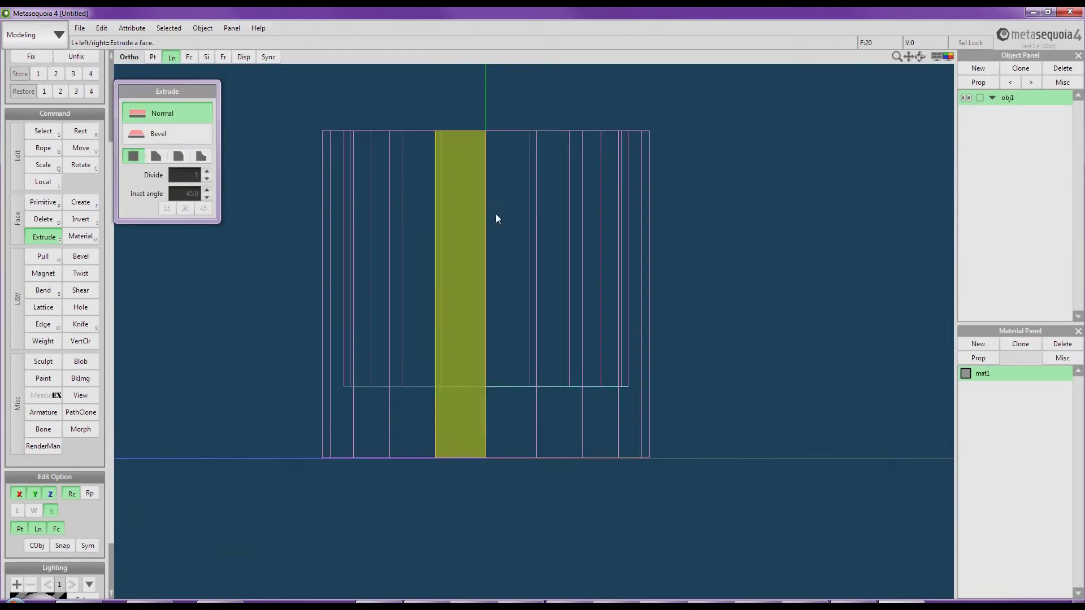
- Move the cup's inner floor down -28.67 on Y, then box-select the bottom vertices
key(v)
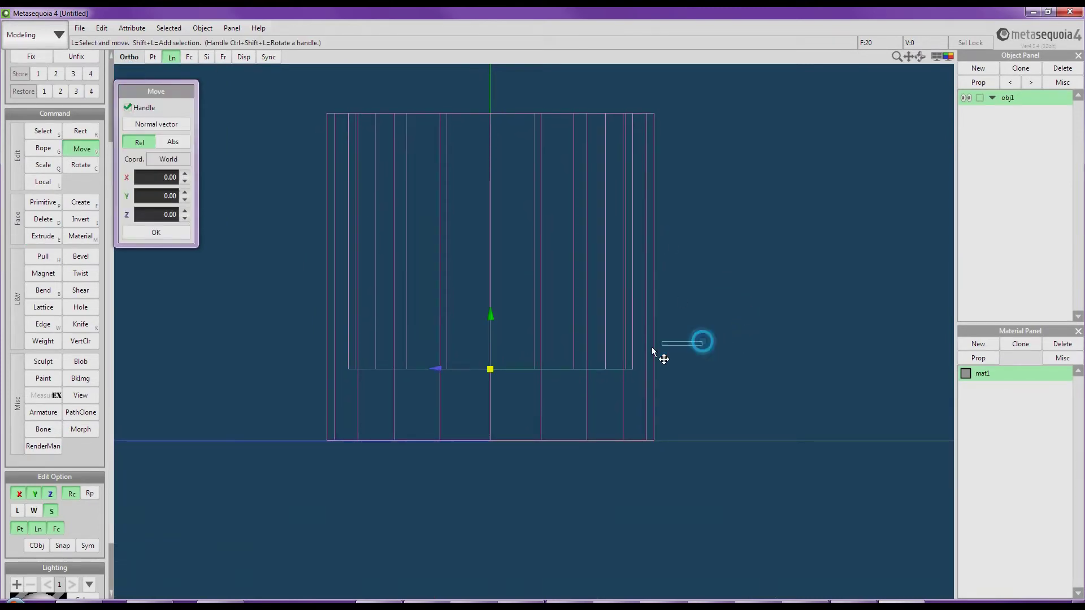
drag(700, 339, 296, 370)
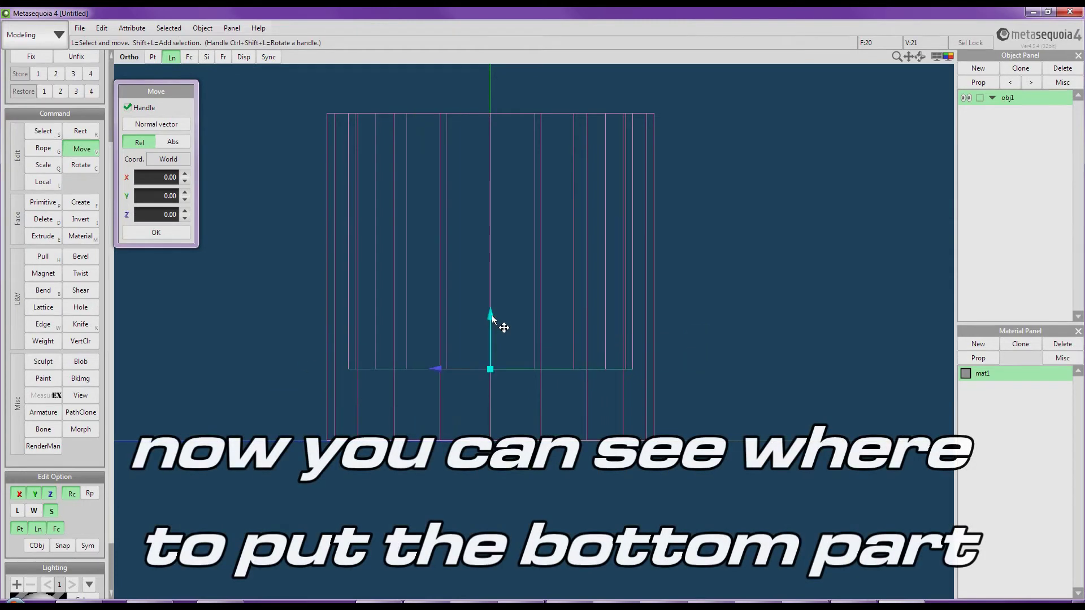
drag(484, 325, 483, 366)
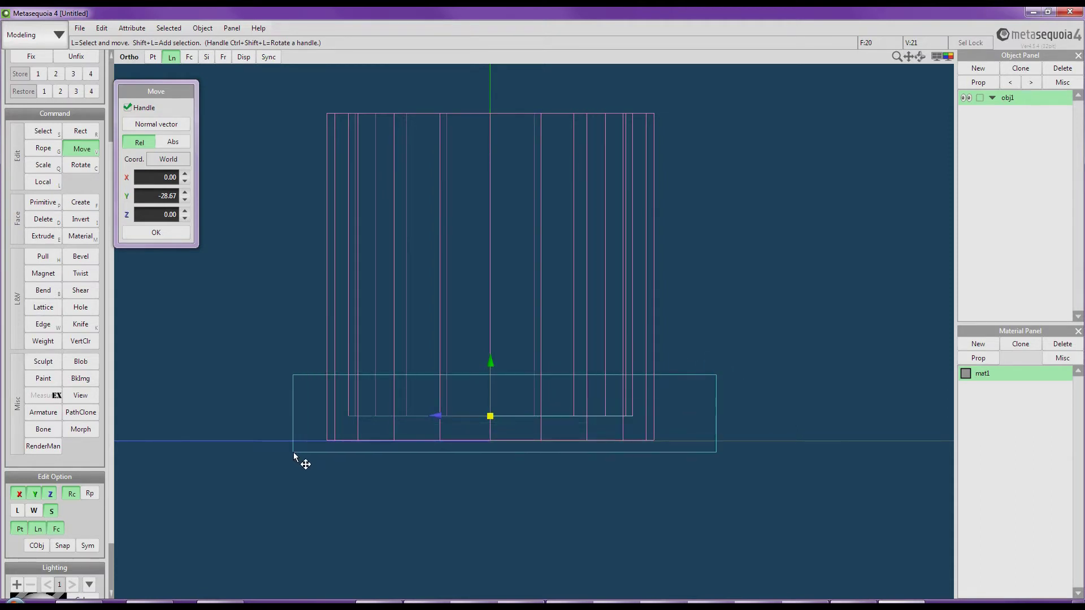
drag(529, 414, 301, 460)
- Scale the bottom vertices to 0.78 to taper the cup, with solid faces shown again
key(q)
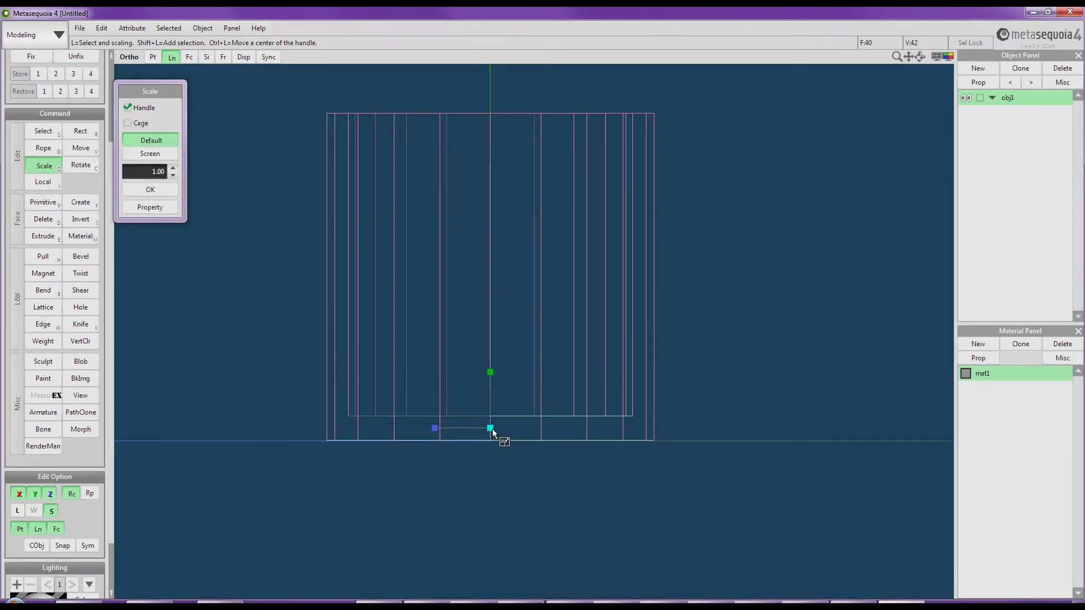
drag(490, 428, 465, 432)
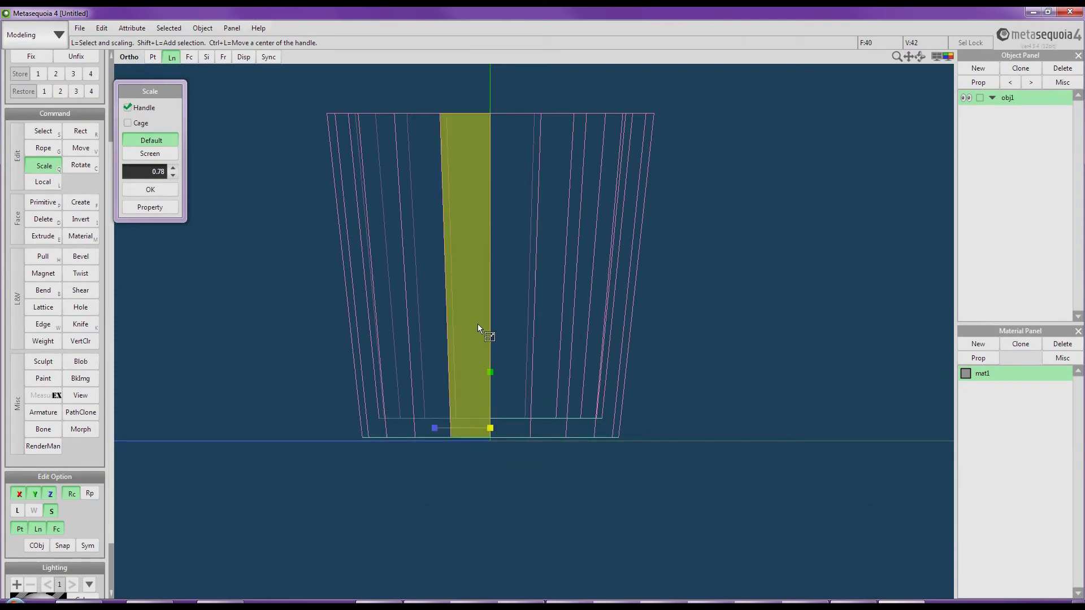
right_drag(478, 327, 484, 344)
click(190, 57)
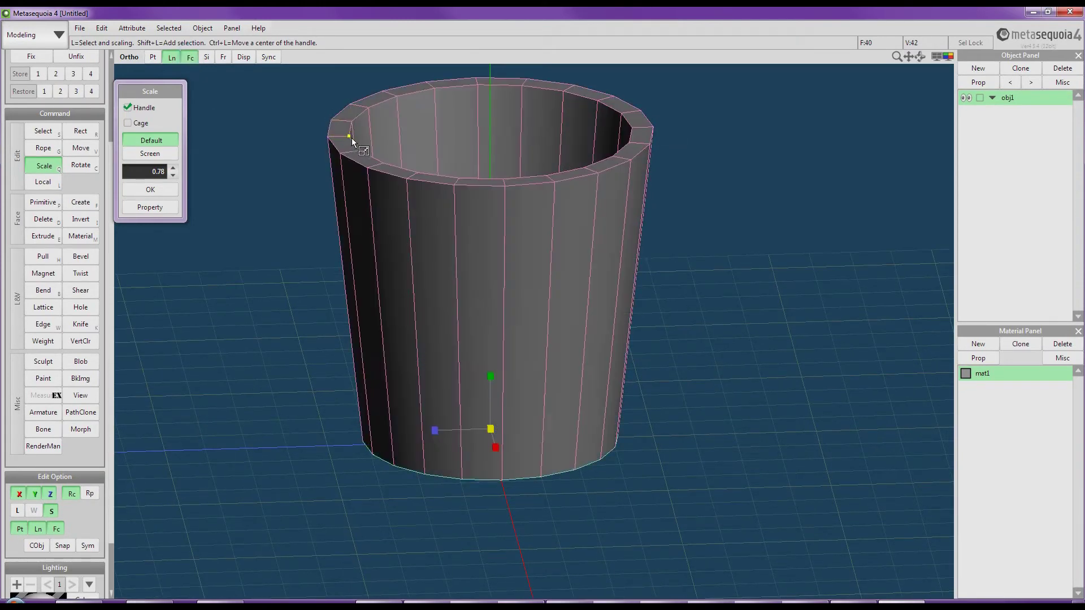
mouse_move(351, 137)
right_down()
mouse_move(419, 210)
mouse_move(469, 192)
right_up()
scroll(427, 211, up, 2)
key(s)
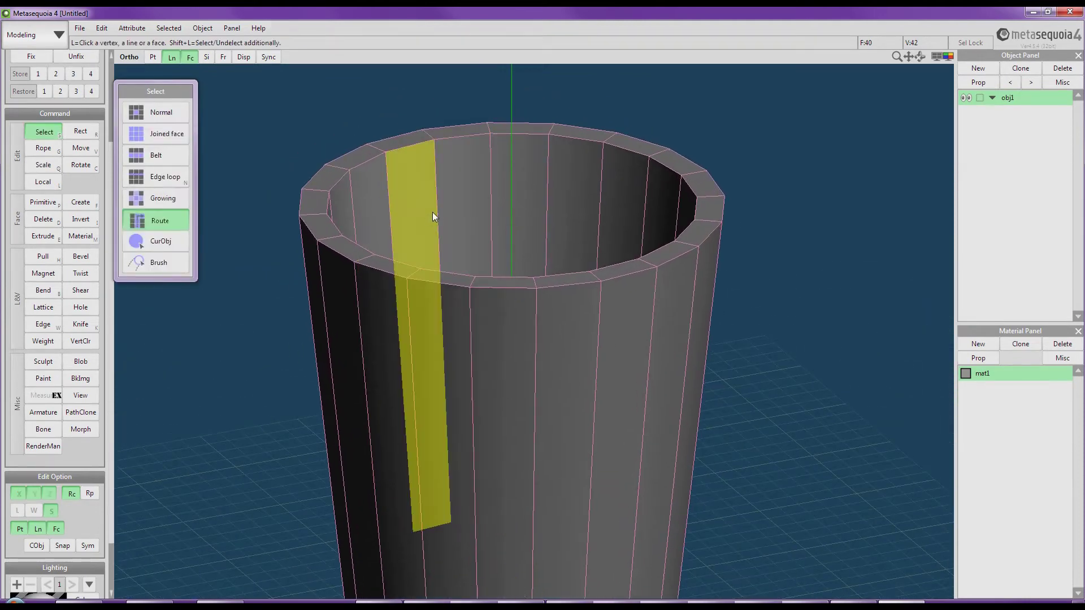
- Bevel the cup's rim edge loop to length 3.08 with Round 0 for a chamfered top edge
click(167, 179)
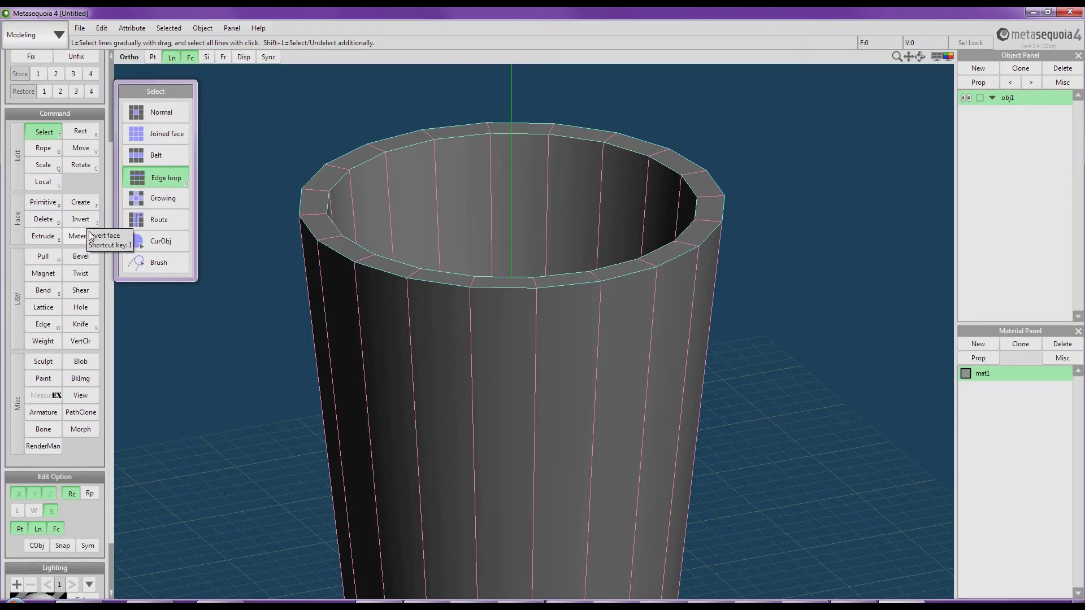
click(81, 257)
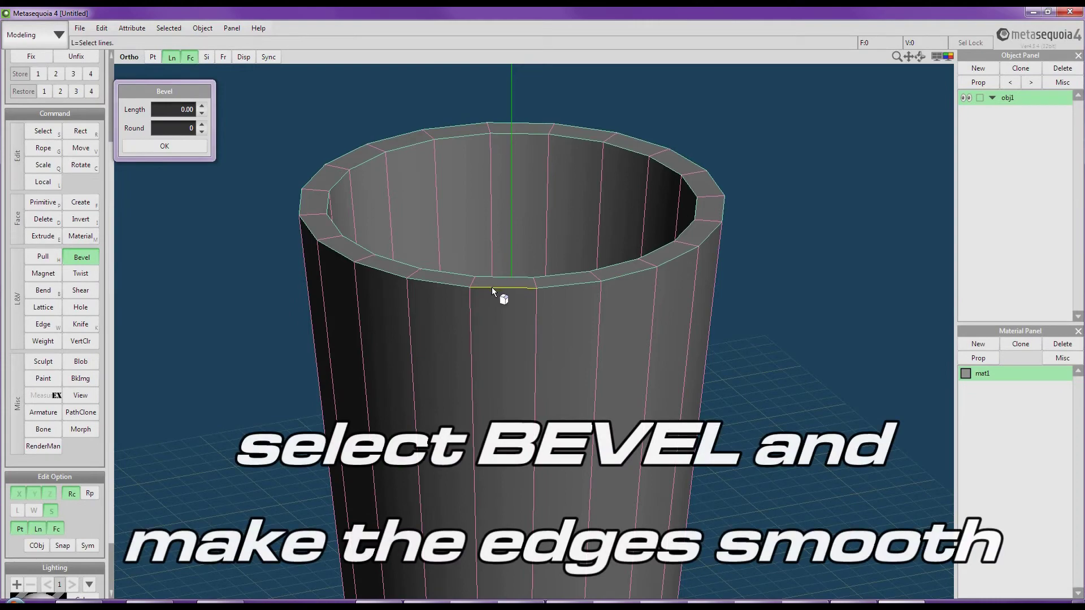
drag(493, 287, 510, 282)
mouse_move(581, 262)
right_down()
mouse_move(516, 281)
mouse_move(596, 236)
mouse_move(603, 187)
mouse_move(574, 187)
mouse_move(554, 239)
mouse_move(539, 228)
mouse_move(561, 229)
mouse_move(491, 225)
mouse_move(506, 233)
right_up()
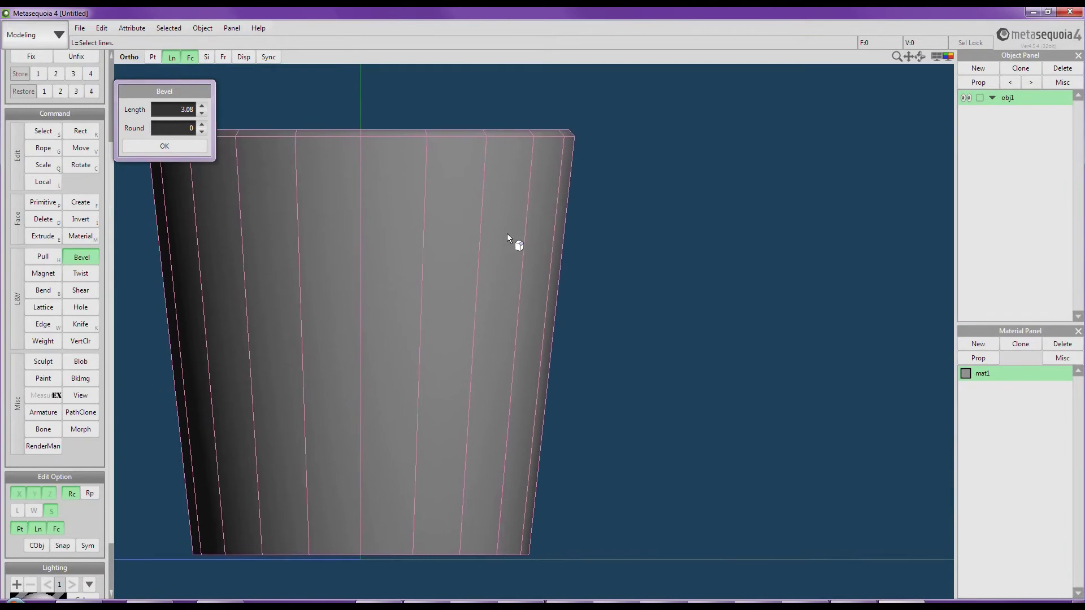
- Rename the cup object from obj1 to 'Cup' and add a new empty obj1 for the handle
double_click(1007, 99)
text(Cup)
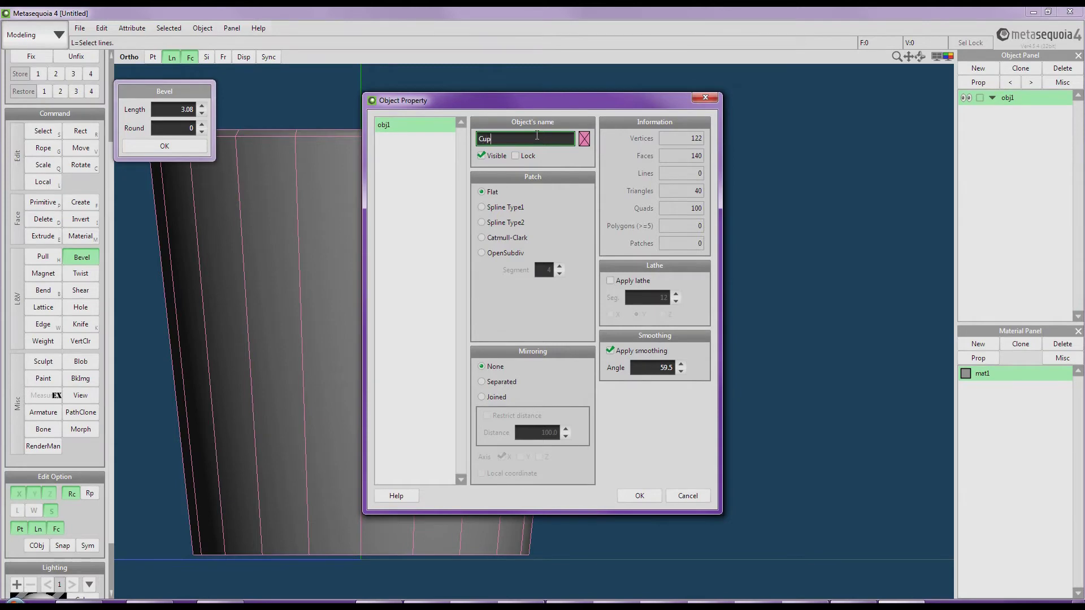
key(Return)
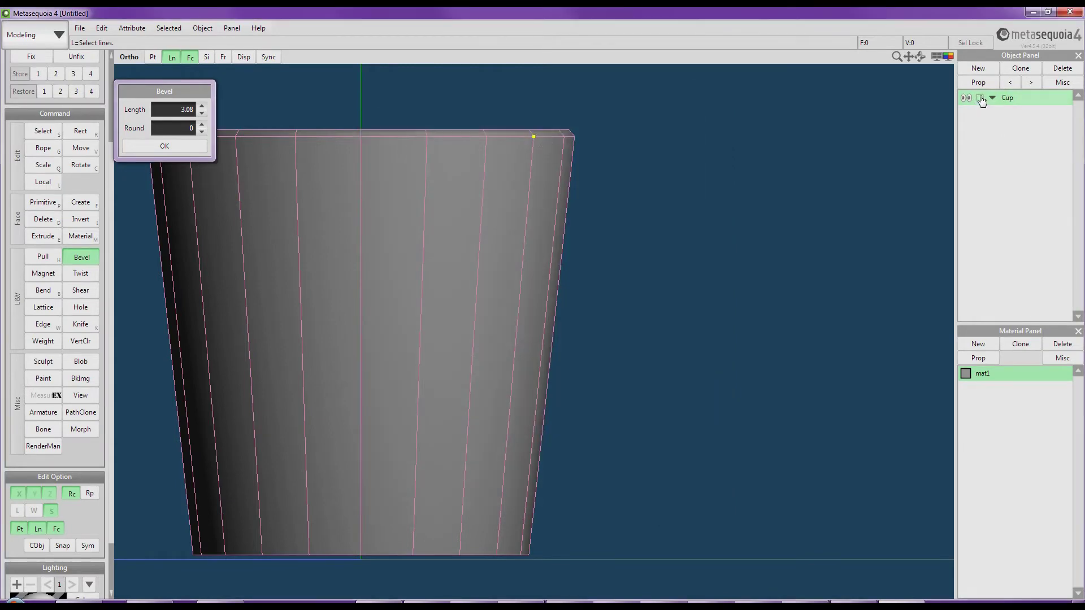
click(977, 67)
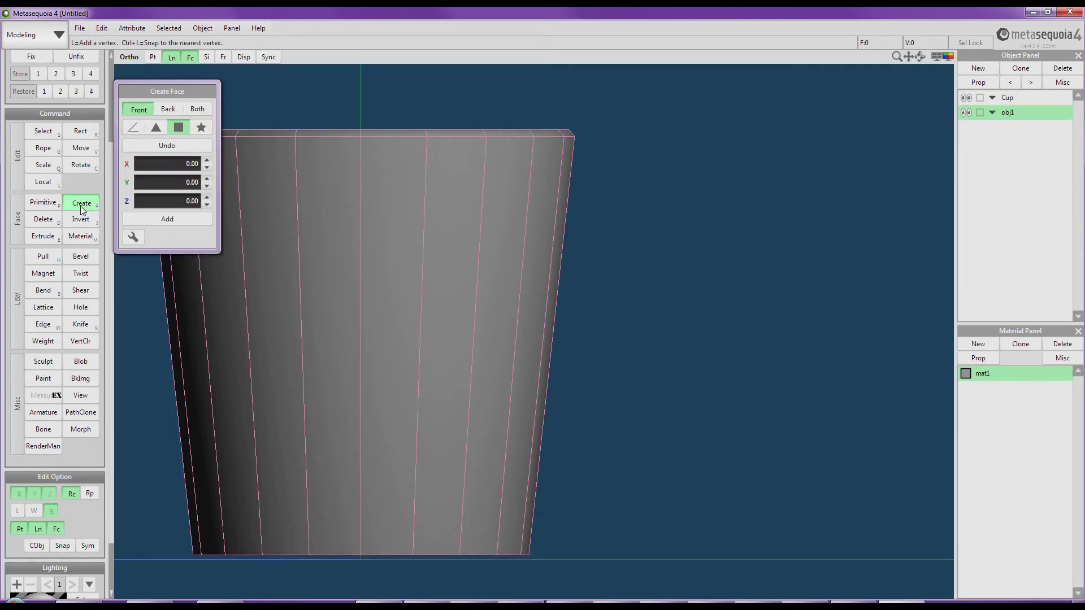
- Draw a closed C-shaped handle outline in line mode, starting and ending at the cup's top-right corner
click(134, 127)
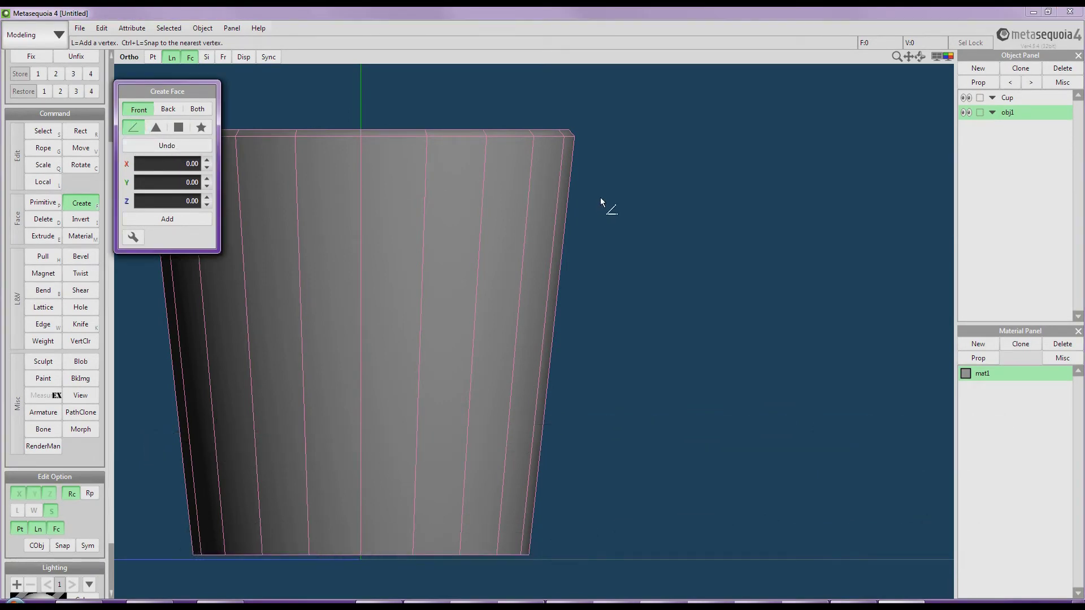
click(577, 159)
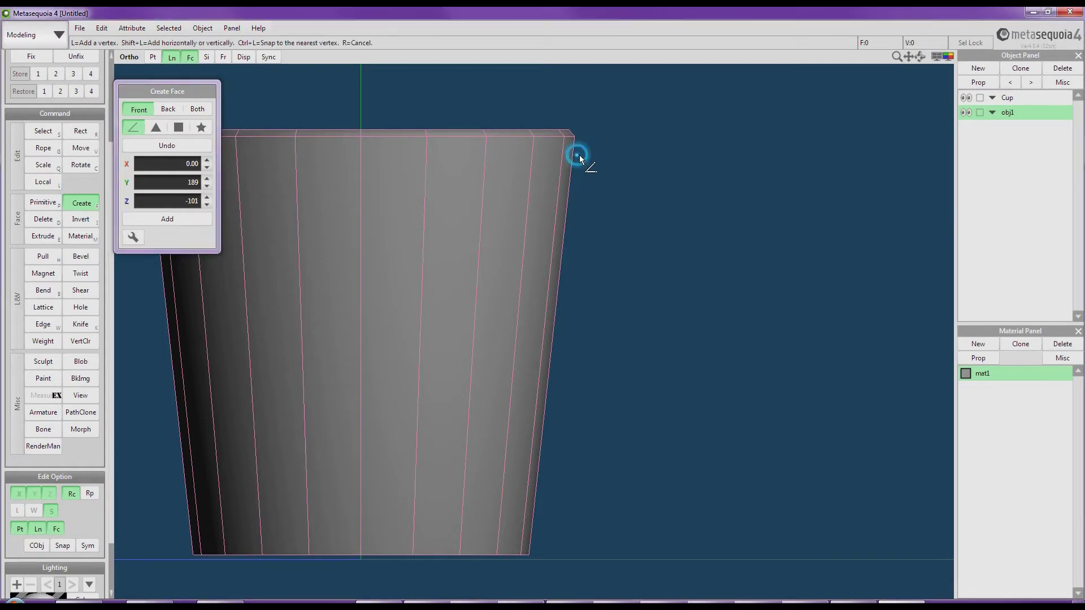
click(630, 156)
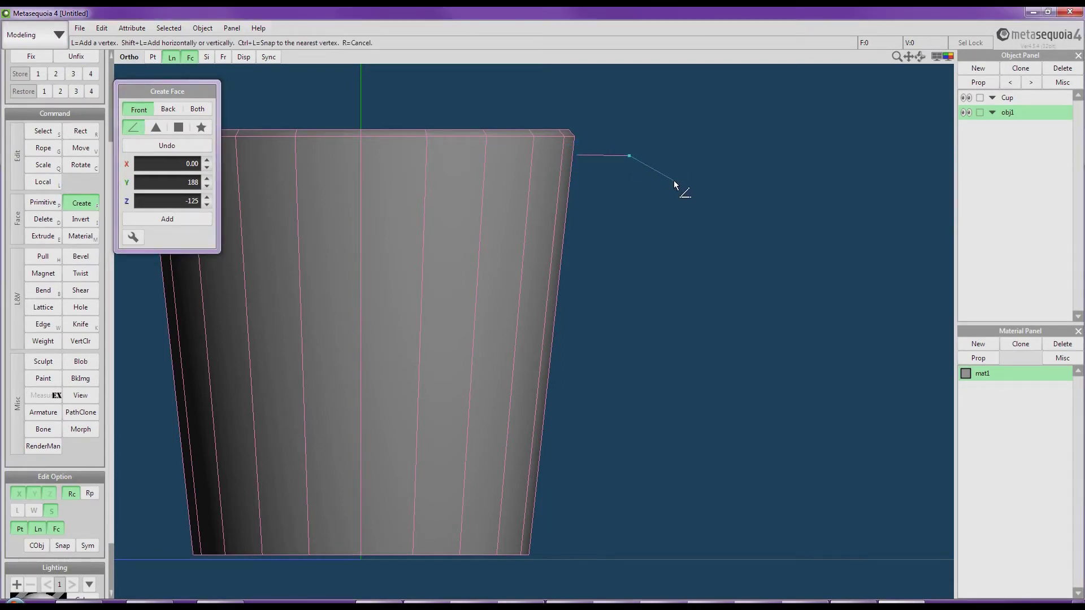
click(702, 222)
click(710, 284)
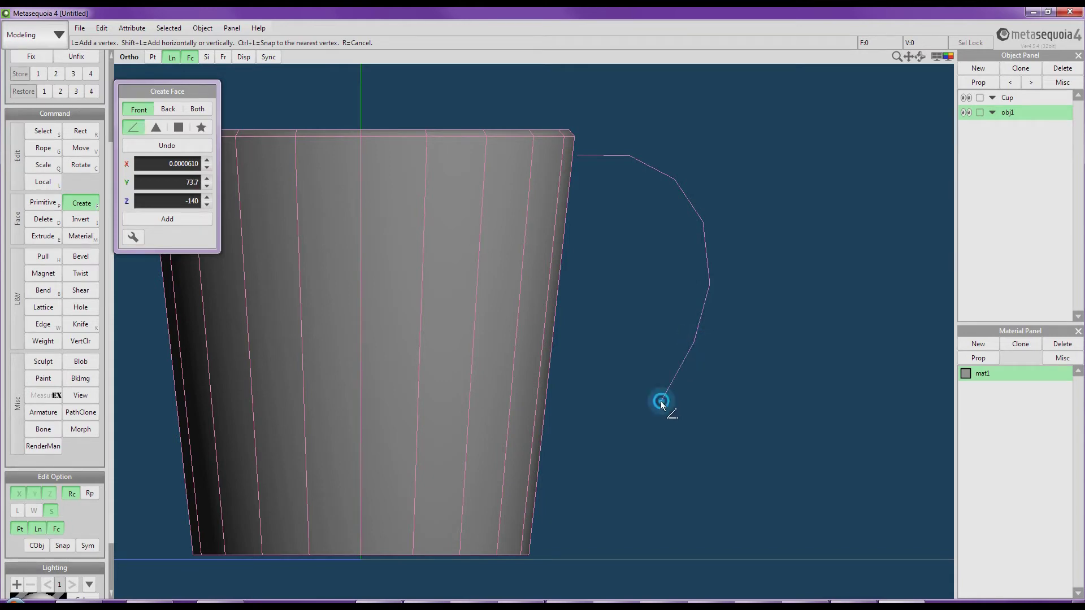
click(611, 451)
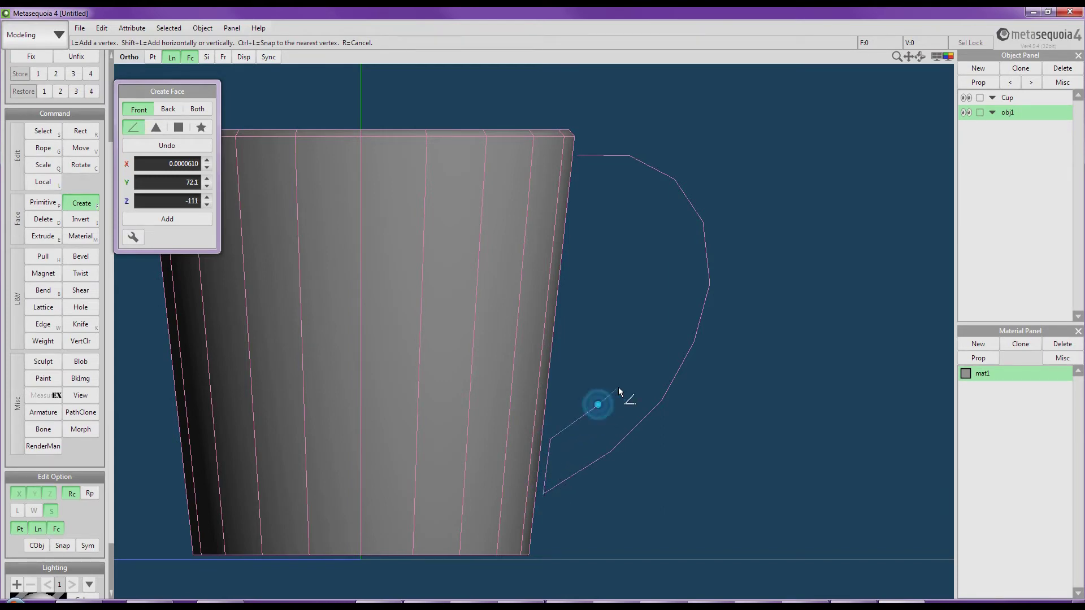
click(658, 315)
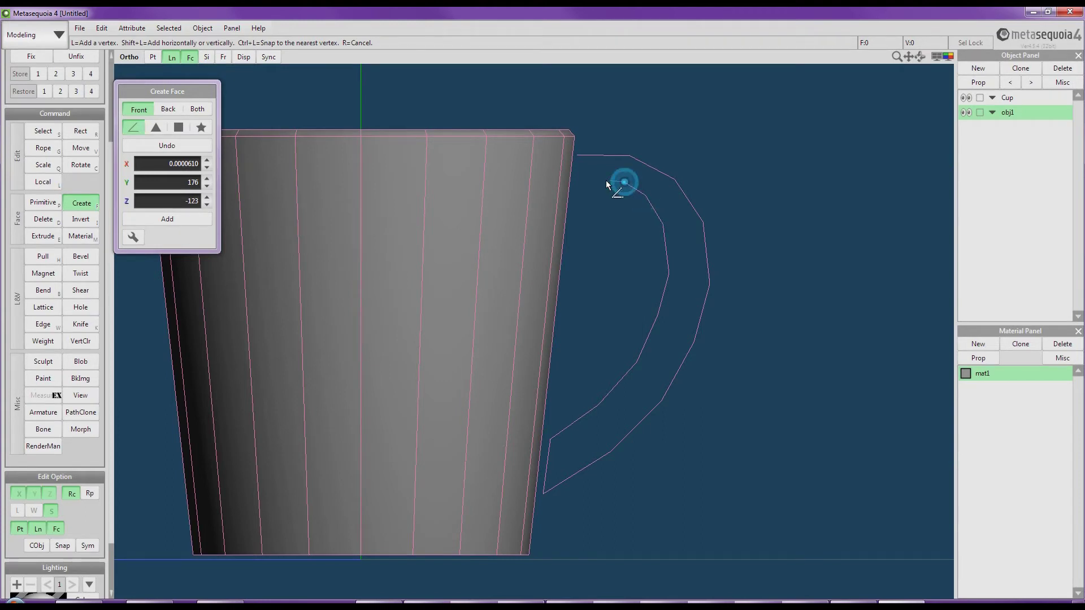
click(577, 160)
- Tilt and zoom the view above the handle and choose quadrangle face mode
right_drag(591, 170, 659, 186)
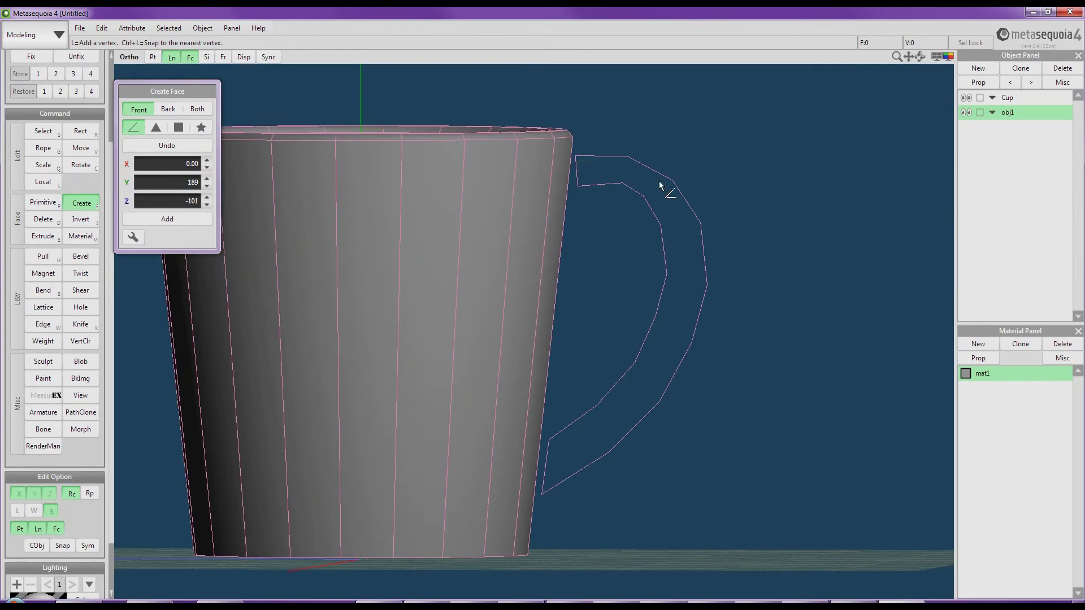
scroll(684, 192, up, 1)
scroll(670, 199, up, 2)
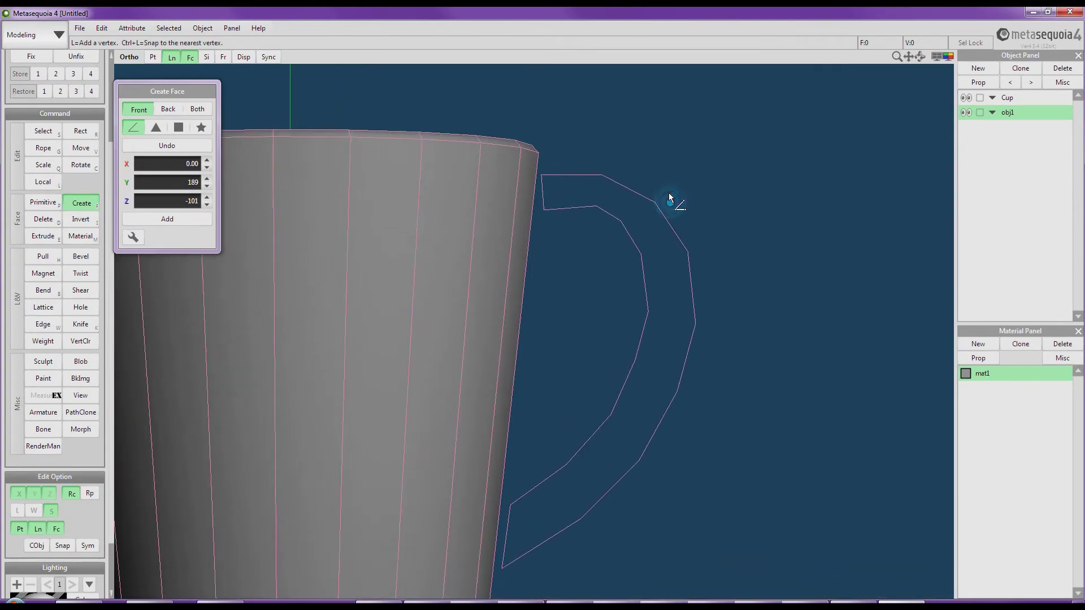
click(178, 127)
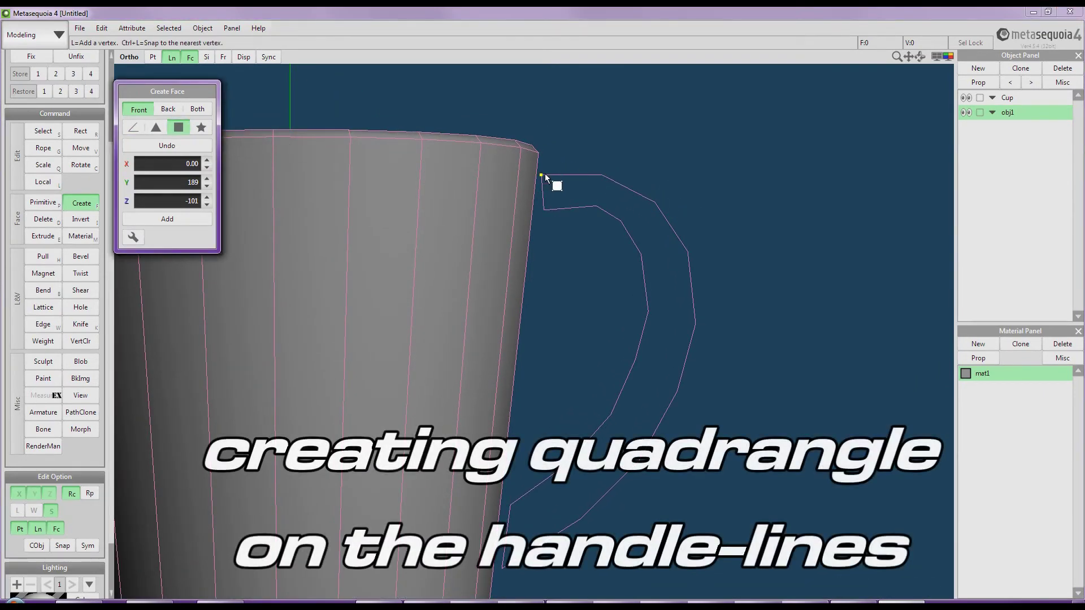
- Build the first quad faces across the top of the handle outline
click(542, 176)
click(543, 209)
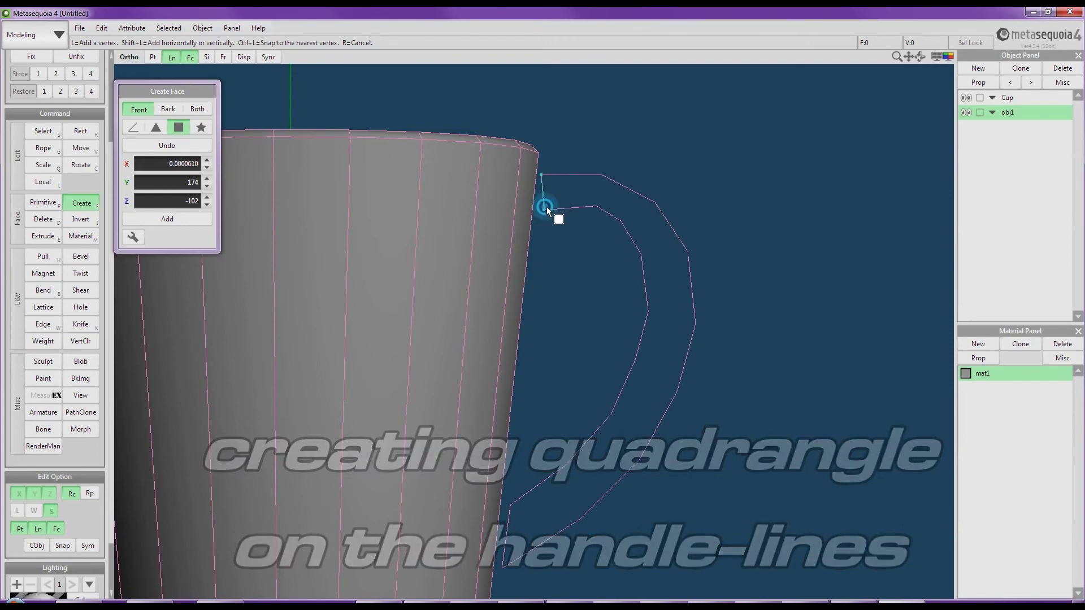
click(595, 204)
click(602, 176)
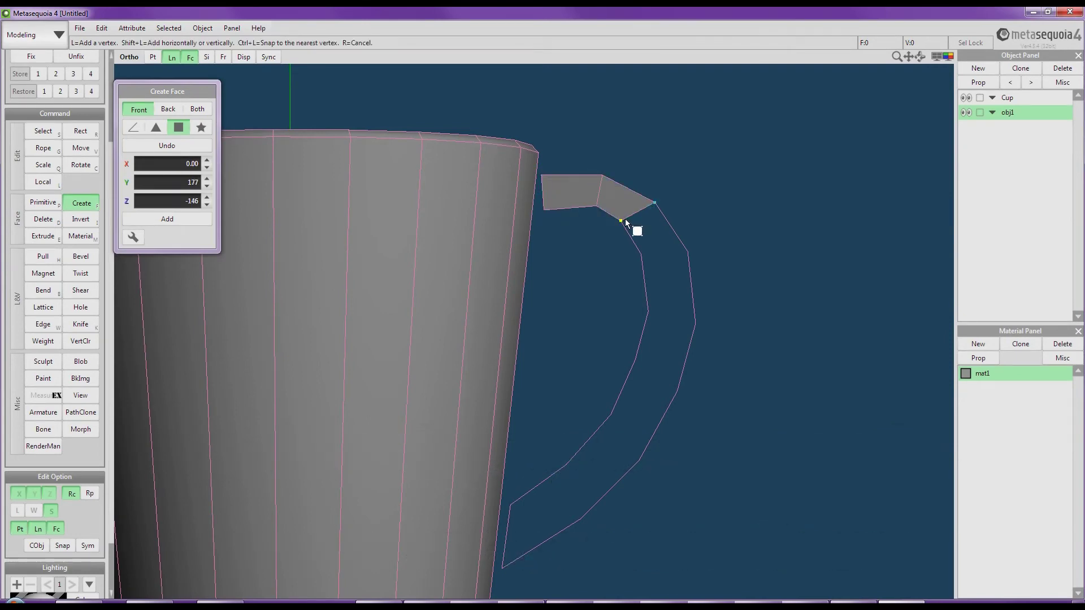
click(641, 255)
click(689, 252)
click(648, 313)
click(696, 323)
- Fill the handle's lower curve with quads down to its bottom end
middle_drag(695, 323, 701, 229)
click(640, 264)
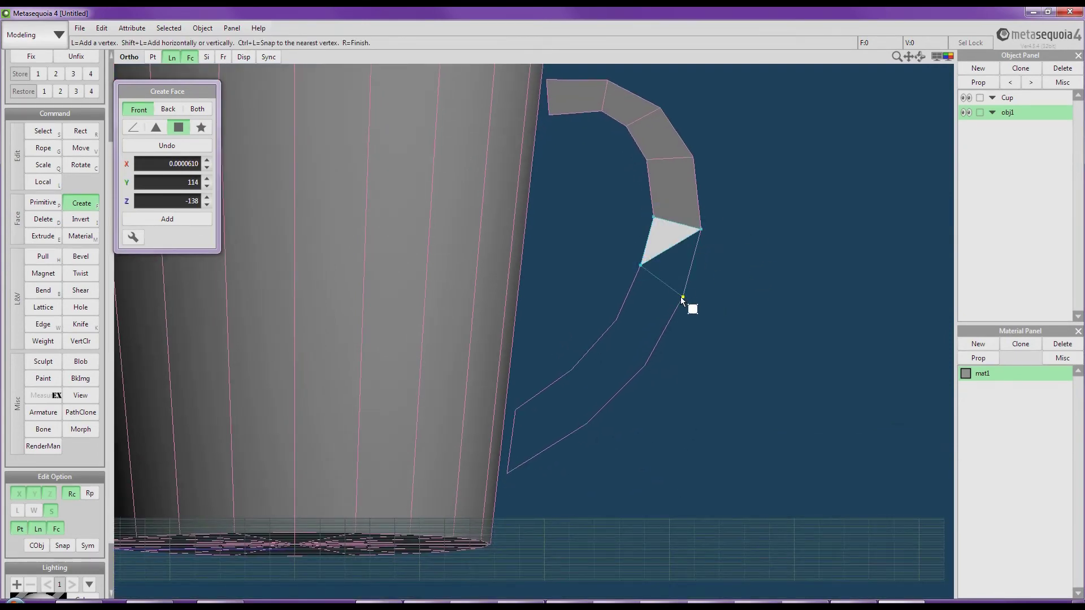
click(683, 297)
click(615, 321)
click(644, 365)
click(572, 370)
click(588, 423)
click(518, 410)
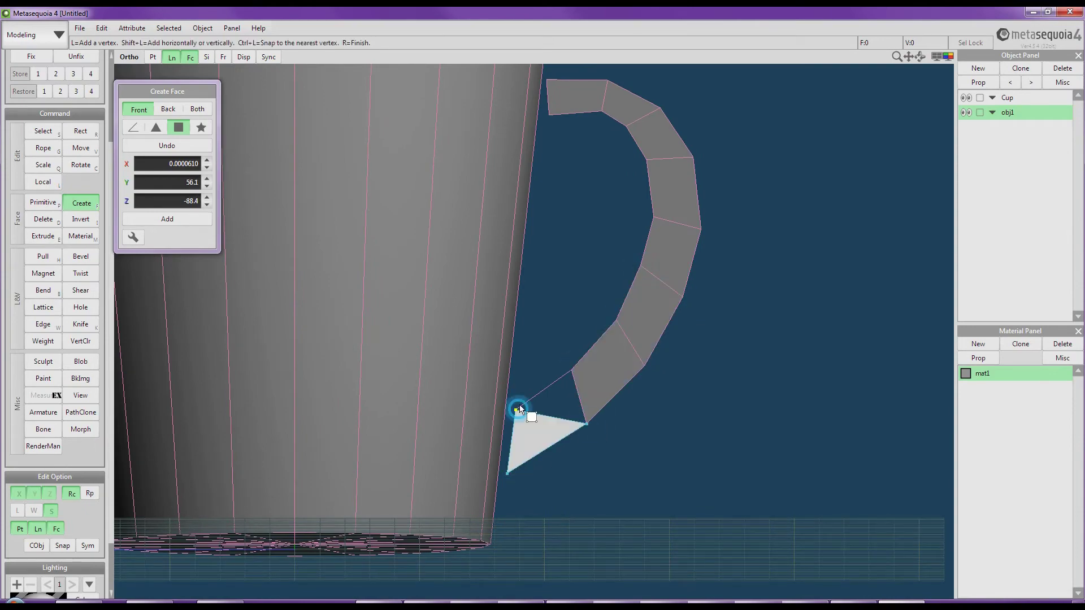
mouse_move(611, 317)
right_down()
mouse_move(571, 328)
mouse_move(632, 302)
right_up()
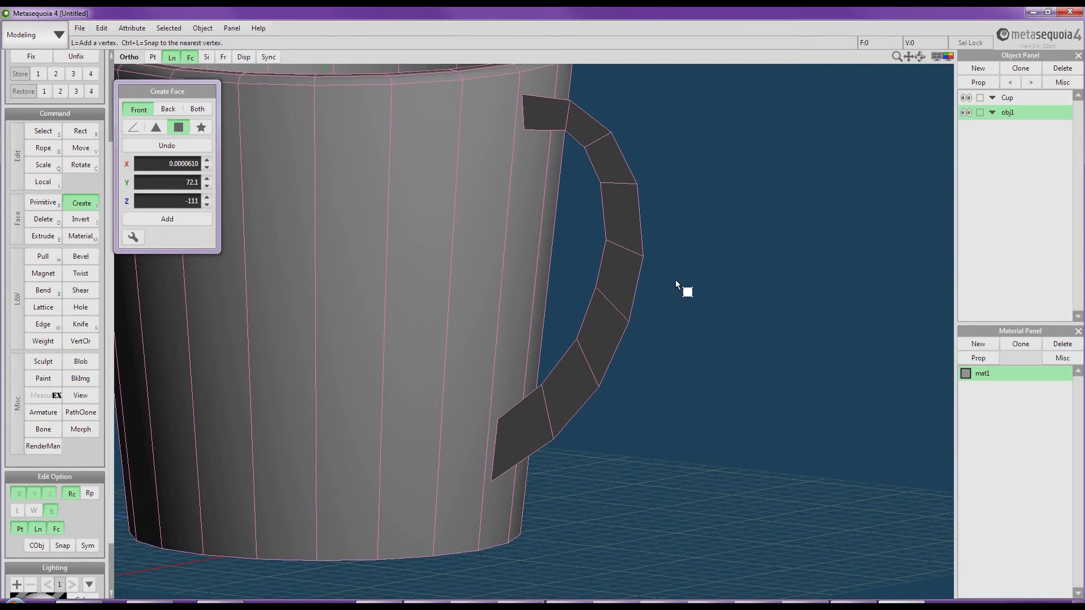
- With Move active, hide the Cup object and box-select all eight handle faces
key(v)
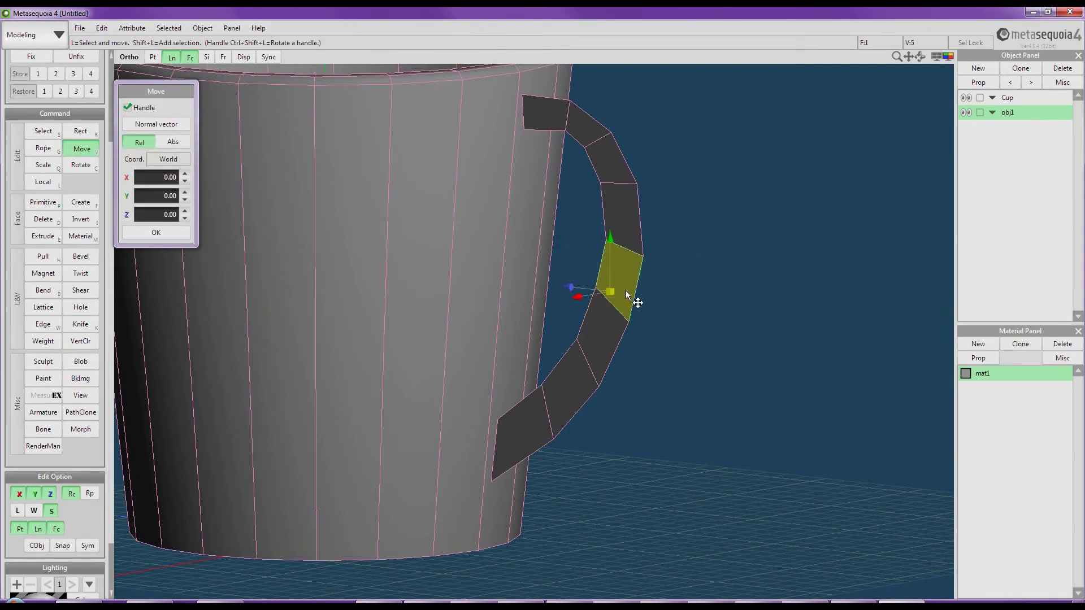
mouse_move(624, 286)
right_down()
mouse_move(558, 291)
mouse_move(496, 275)
mouse_move(636, 300)
right_up()
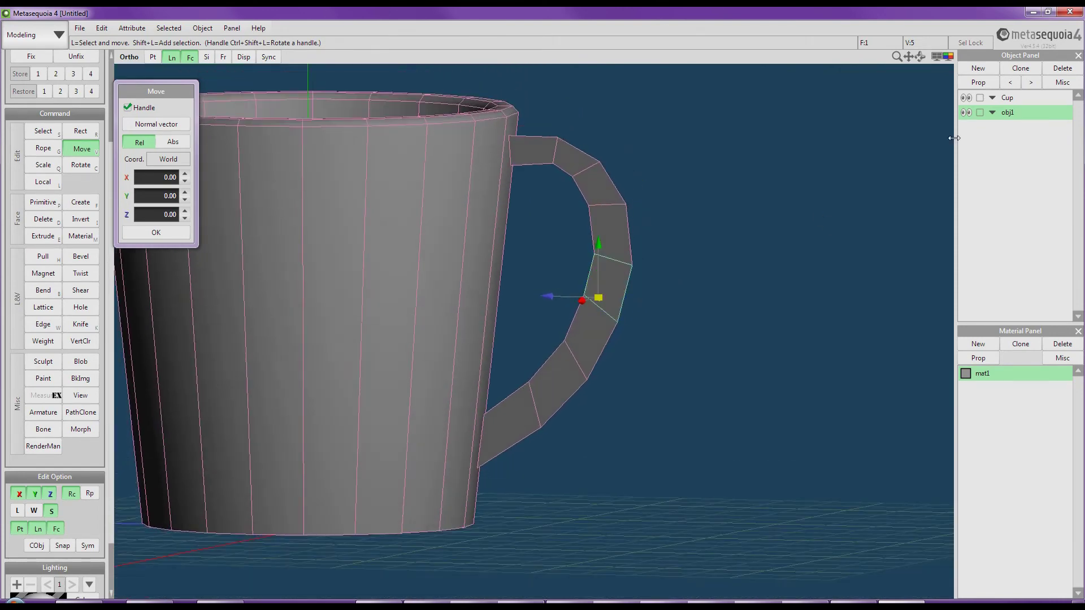
click(965, 97)
right_drag(730, 138, 771, 131)
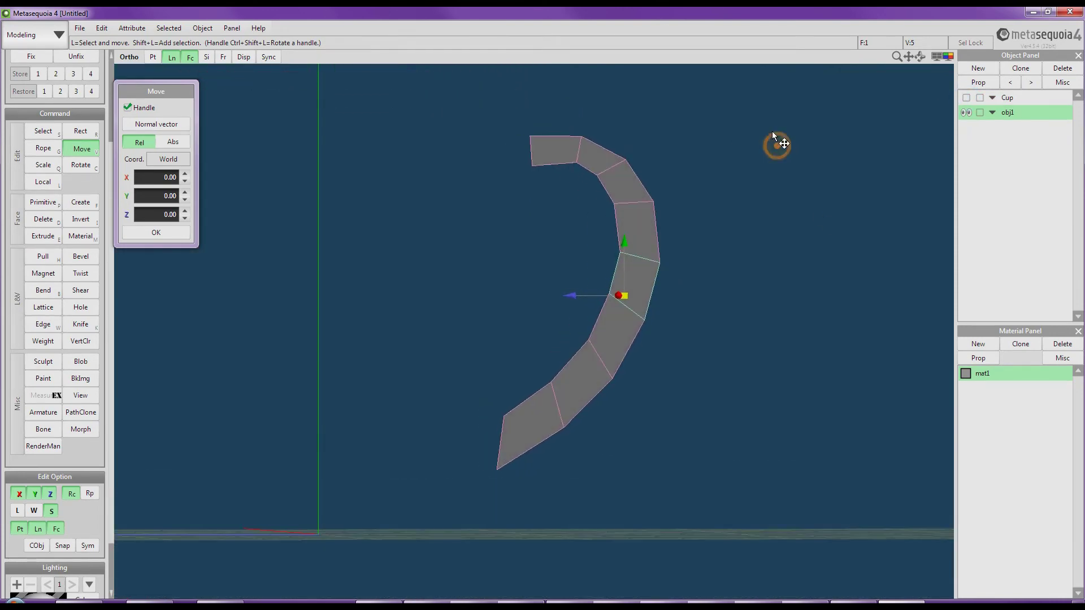
drag(735, 120, 386, 480)
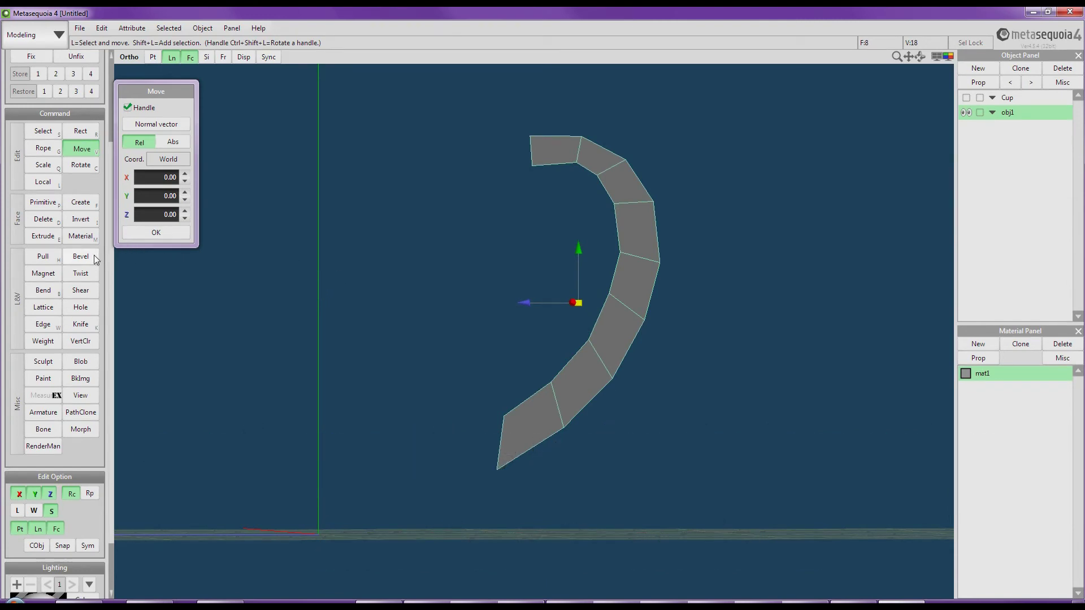
- Extrude the selected handle faces outward to give the handle thickness
click(40, 240)
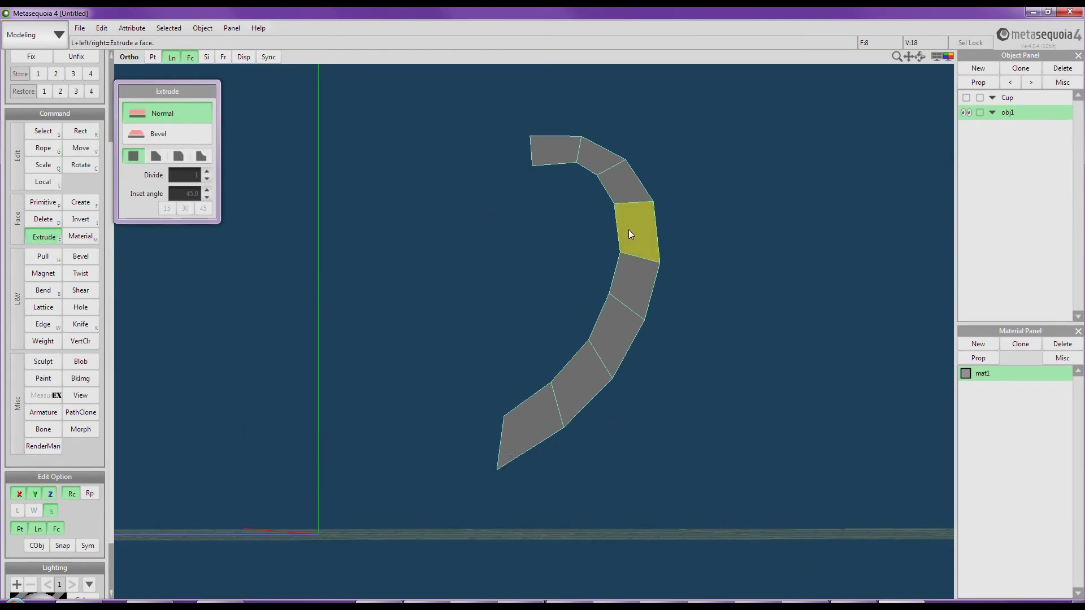
drag(631, 228, 670, 216)
mouse_move(669, 215)
right_down()
mouse_move(436, 237)
mouse_move(469, 207)
right_up()
- Create quad faces to close the open sides along the handle's upper part
click(81, 202)
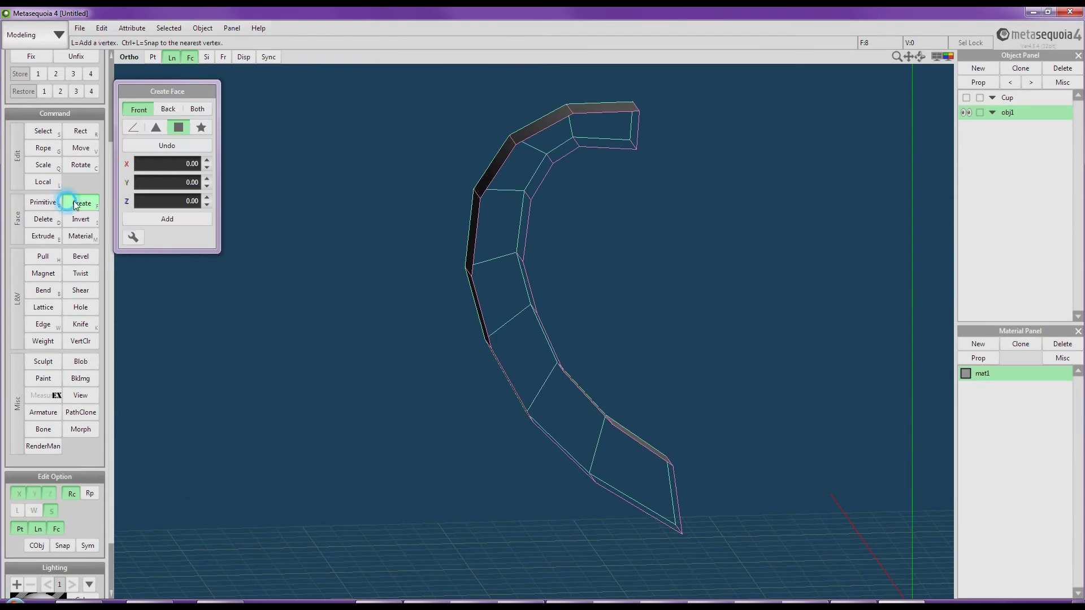
click(637, 113)
click(555, 163)
click(480, 198)
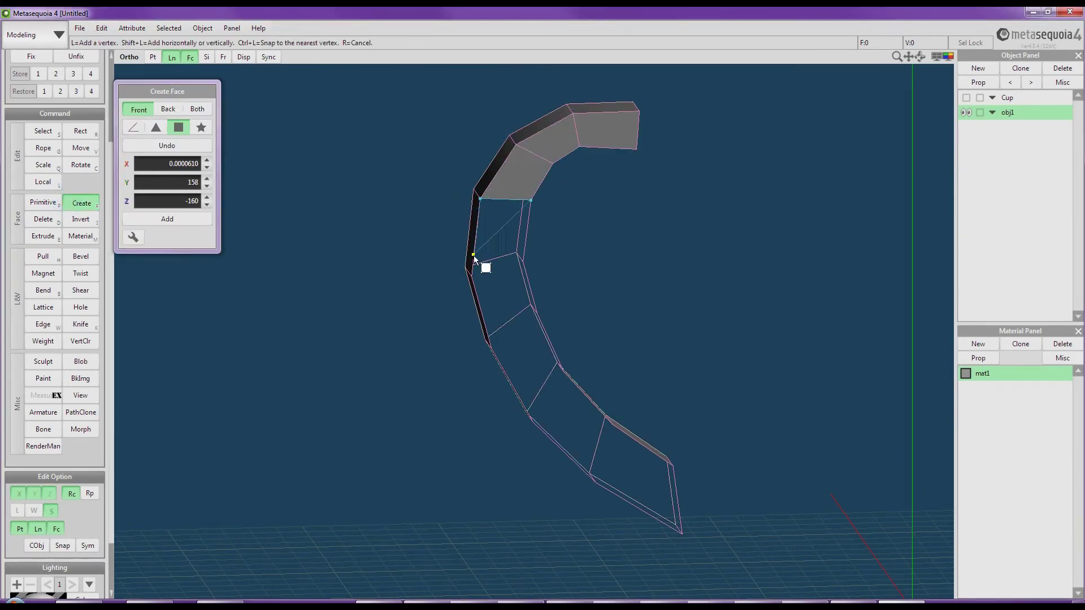
click(474, 256)
click(516, 254)
click(470, 277)
- Fill the remaining open side faces at the handle's lower end
right_drag(470, 277, 509, 266)
click(531, 291)
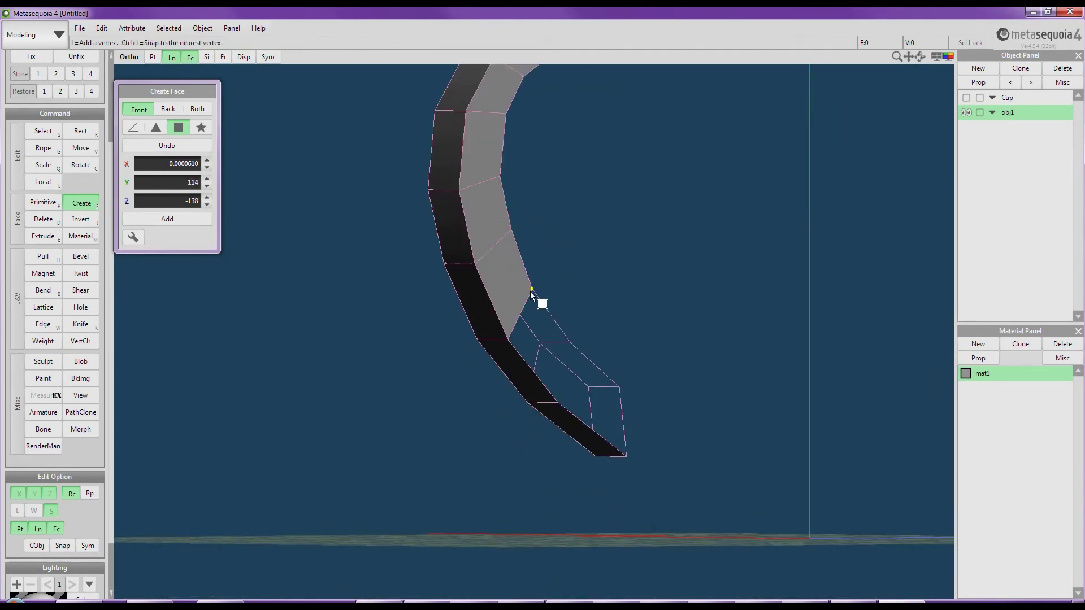
click(557, 400)
click(620, 387)
click(626, 455)
mouse_move(670, 323)
right_down()
mouse_move(600, 328)
mouse_move(492, 313)
right_up()
- Delete the top and bottom end-cap faces to open both ends of the handle
key(v)
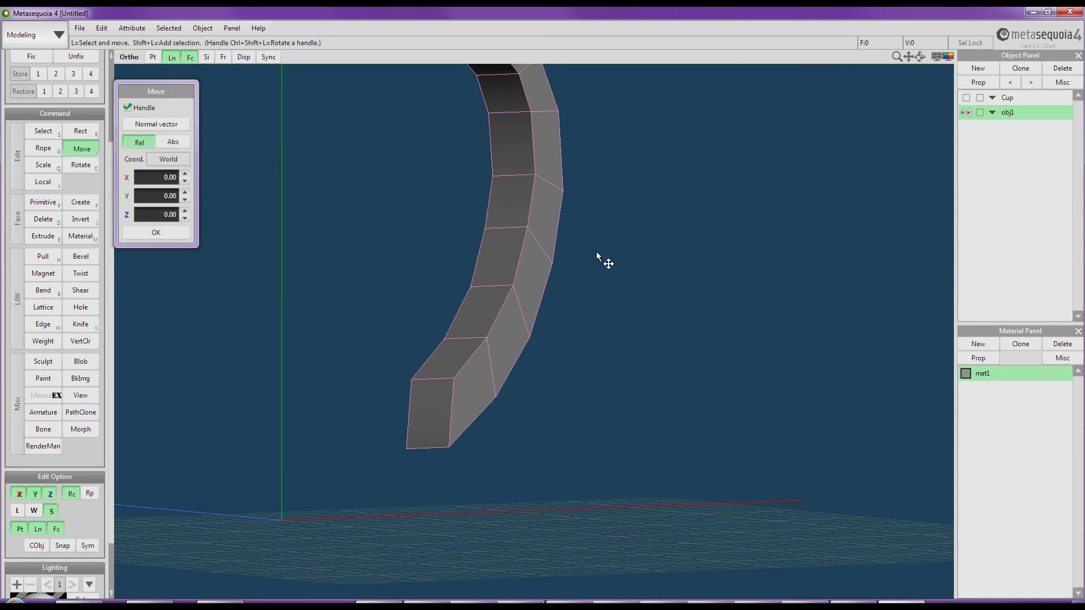
right_drag(602, 258, 519, 256)
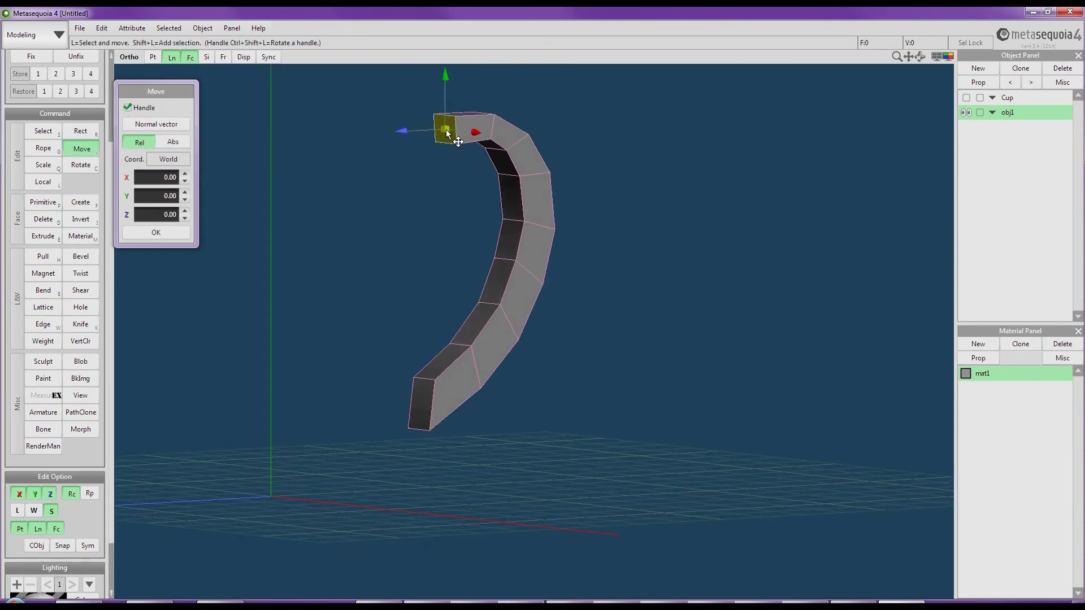
key(Delete)
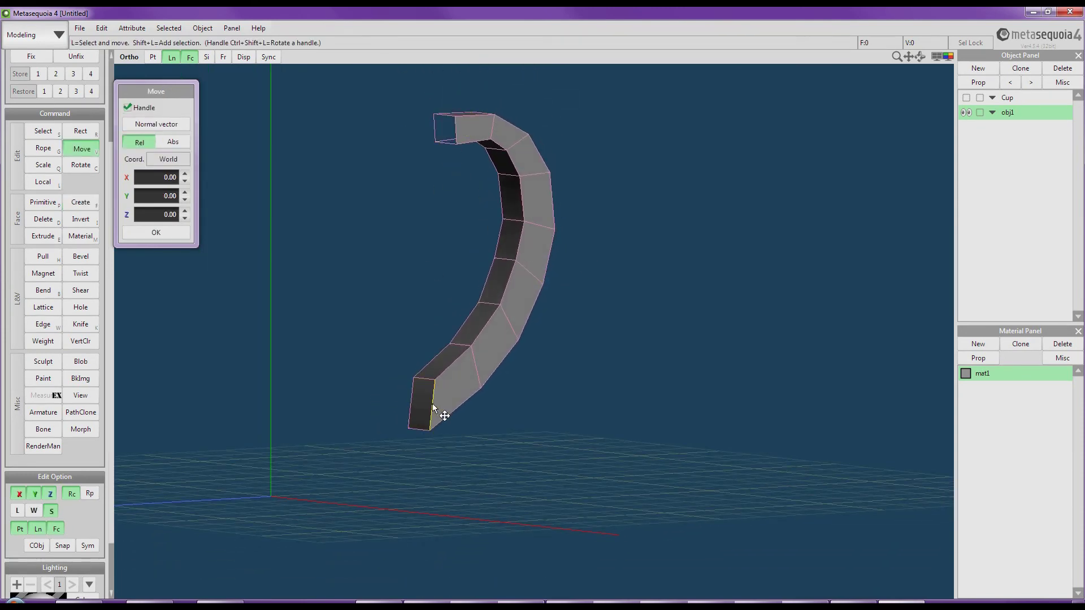
click(423, 402)
key(Delete)
mouse_move(599, 353)
right_down()
mouse_move(632, 292)
mouse_move(631, 268)
right_up()
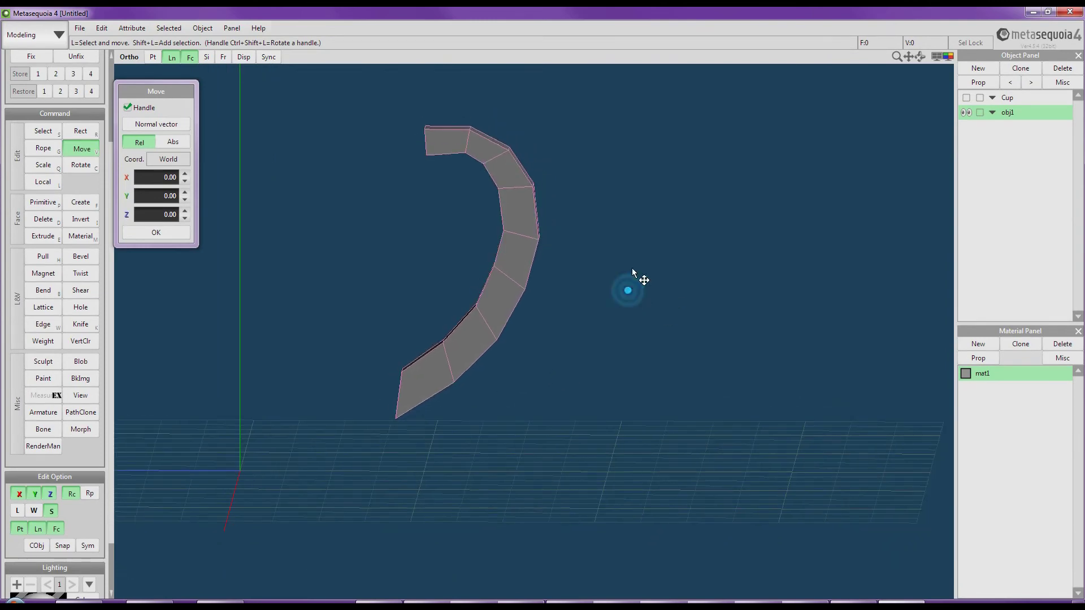
- Make the Cup object visible again beside the handle
click(958, 99)
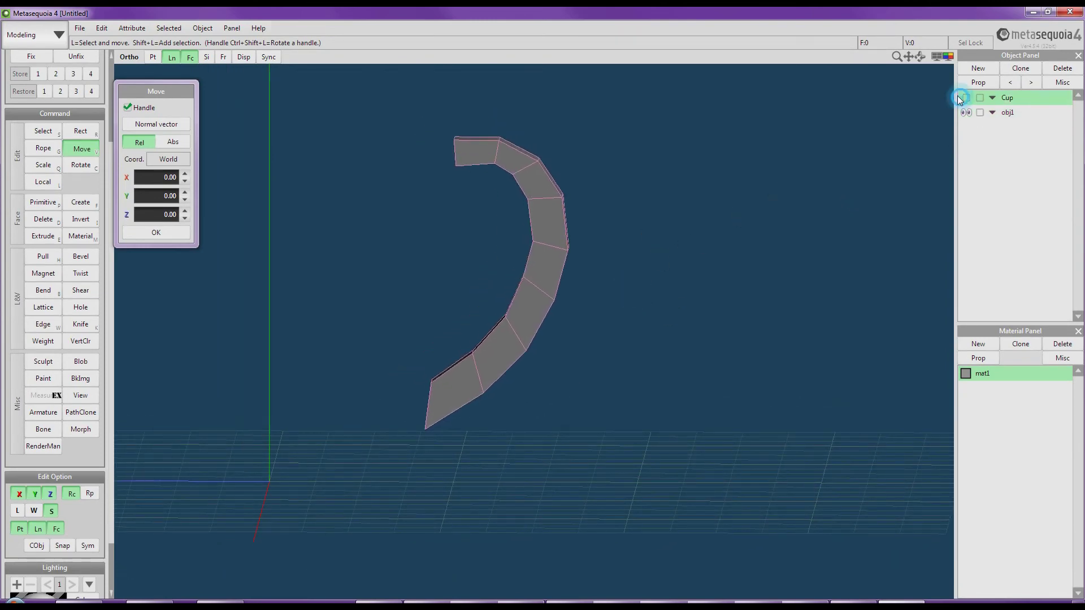
click(965, 97)
right_drag(704, 167, 693, 159)
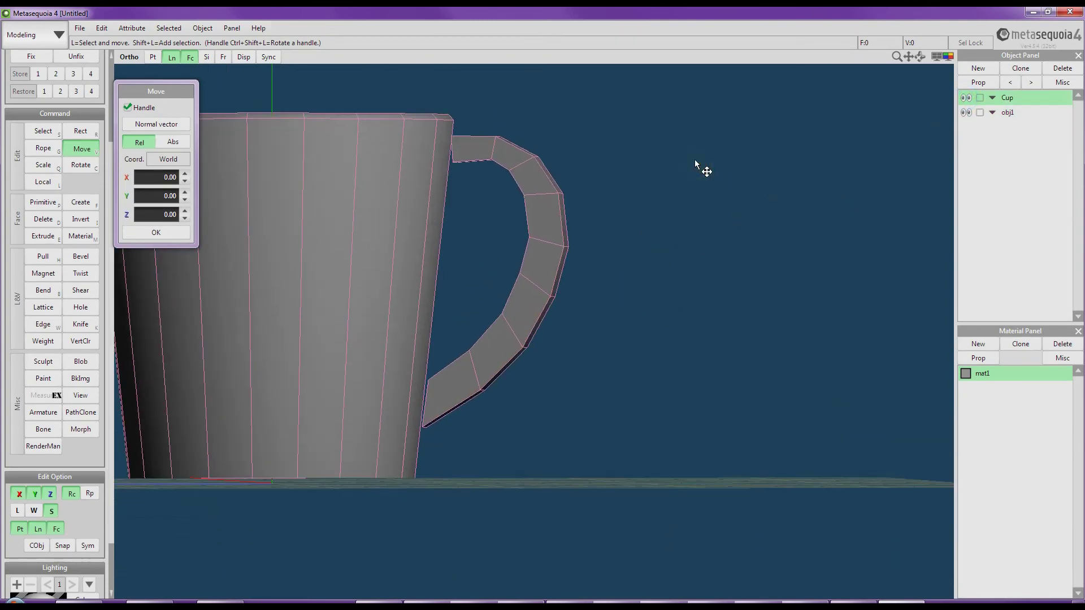
- Smooth the handle object obj1 with Patch Catmull-Clark level 2
click(1027, 115)
right_click(1019, 115)
mouse_move(1032, 205)
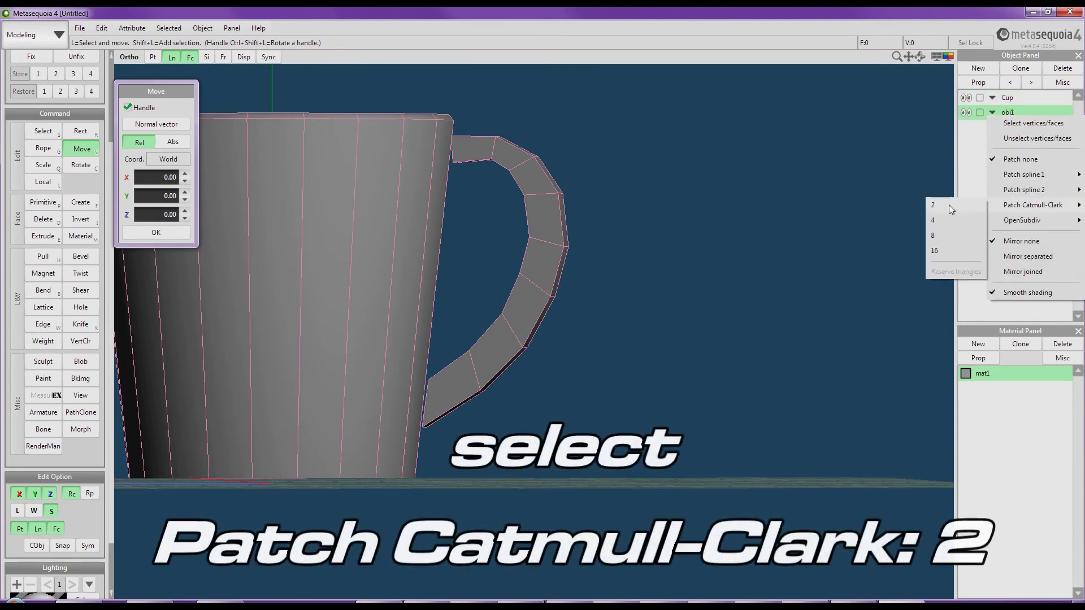
click(934, 205)
click(528, 178)
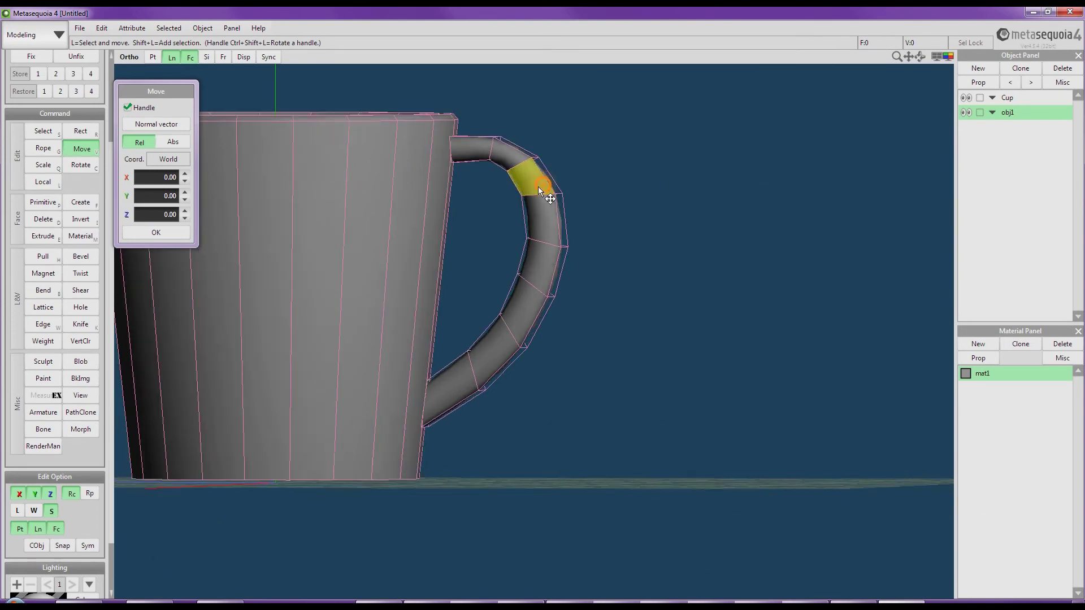
right_drag(508, 191, 585, 218)
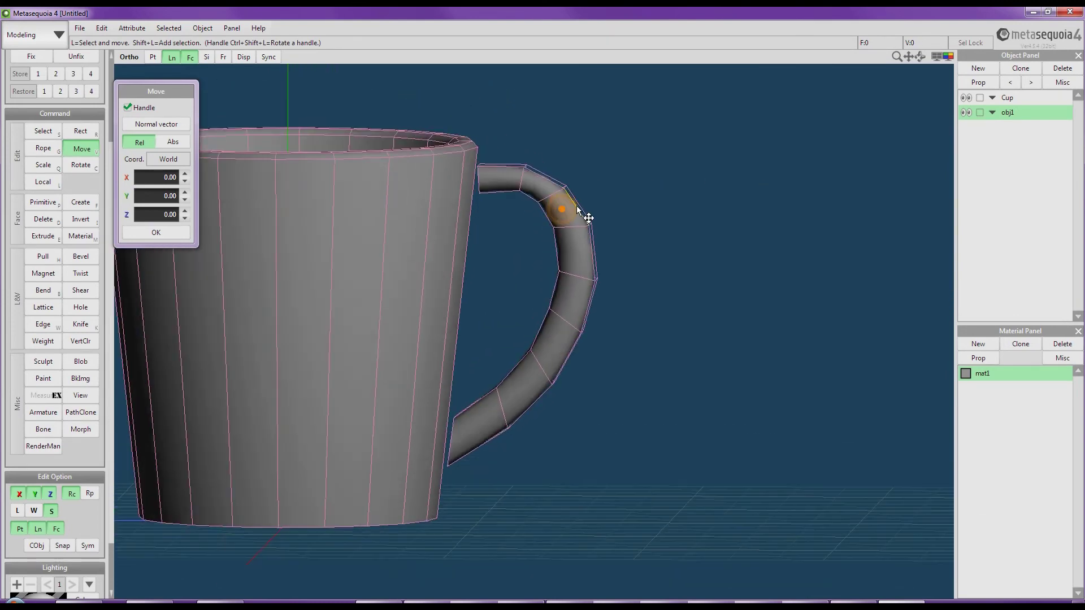
scroll(589, 185, up, 3)
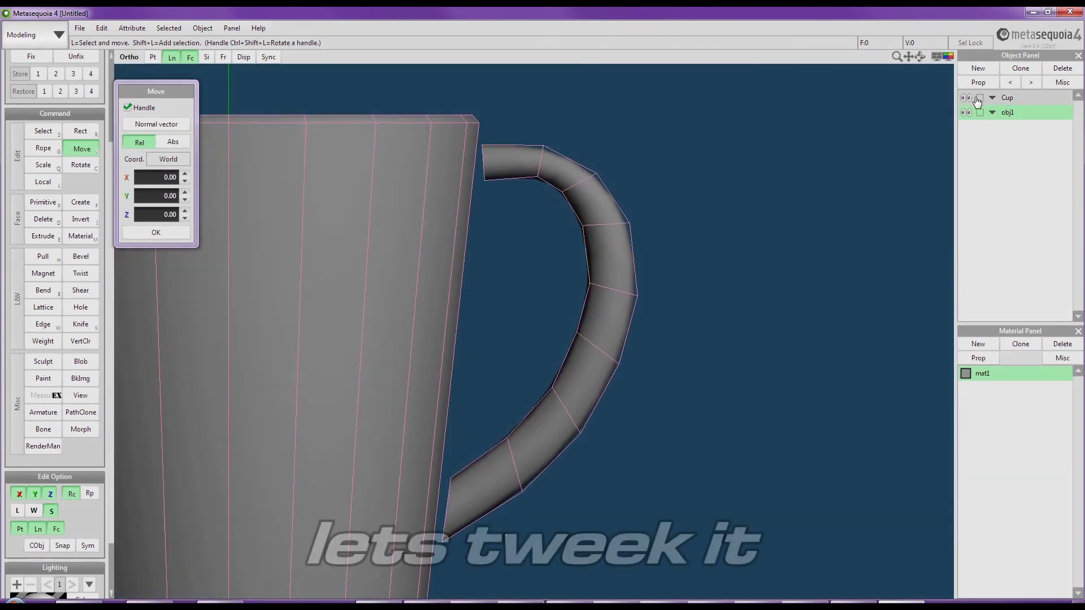
- Rotate the handle's top end toward the cup and adjust points along its inner and lower curve
click(485, 164)
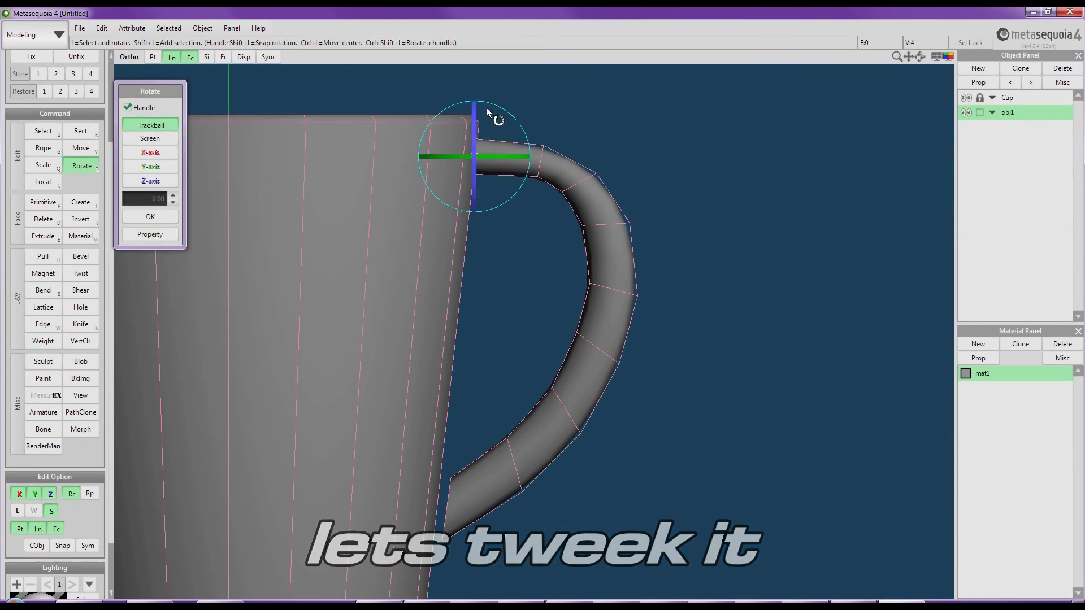
drag(472, 161, 419, 157)
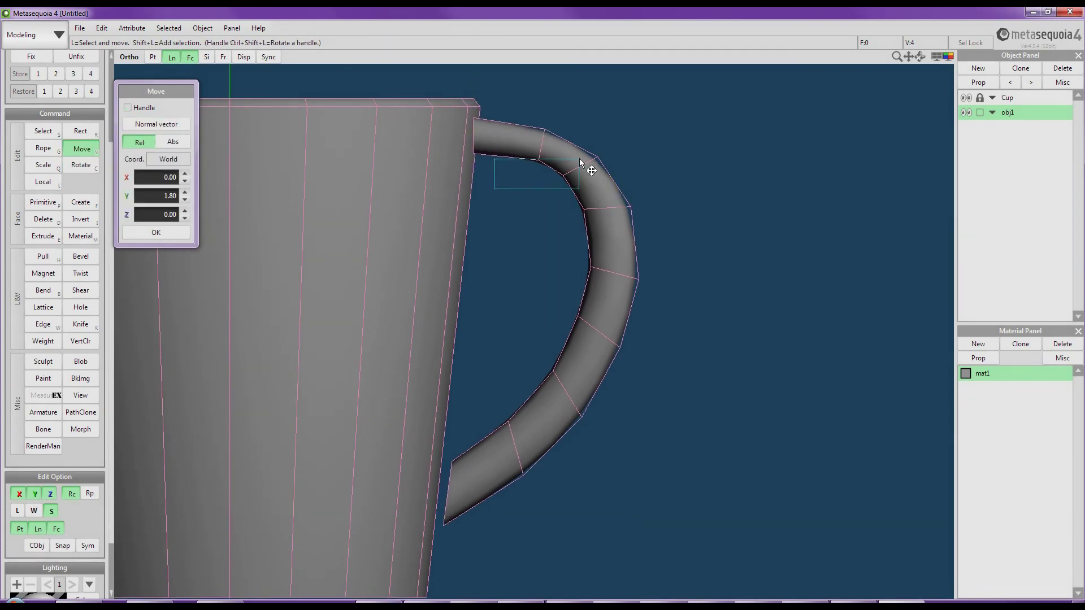
drag(496, 185, 579, 156)
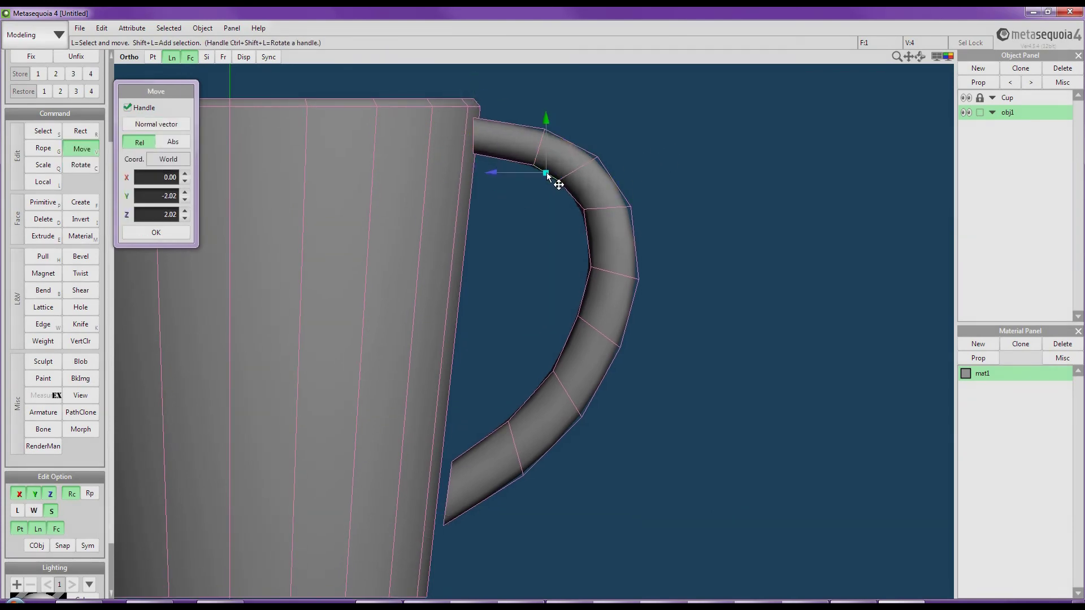
click(753, 264)
click(559, 180)
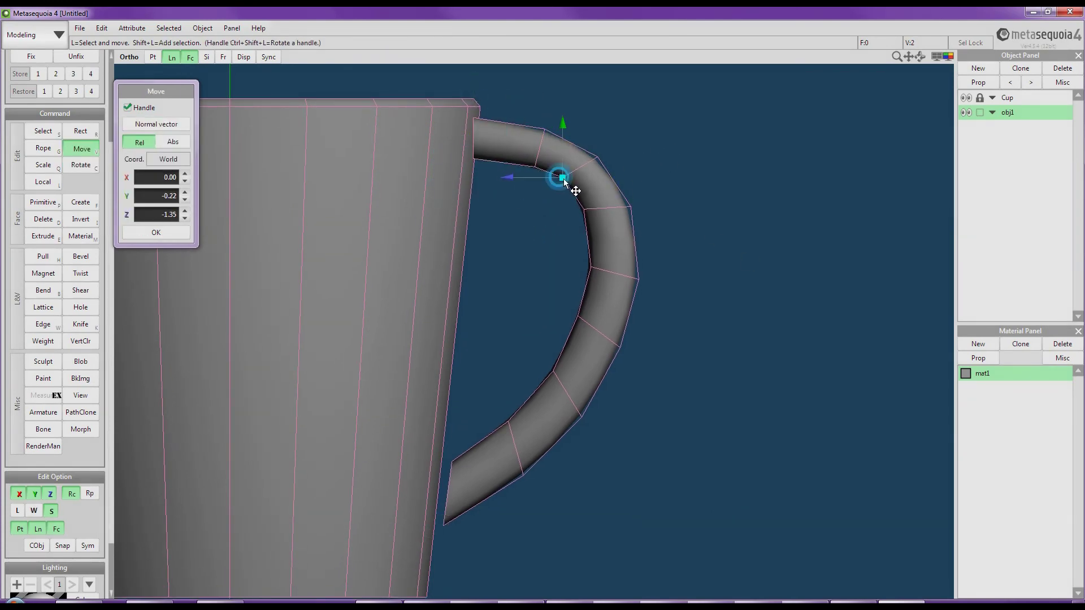
click(579, 217)
click(574, 325)
click(618, 323)
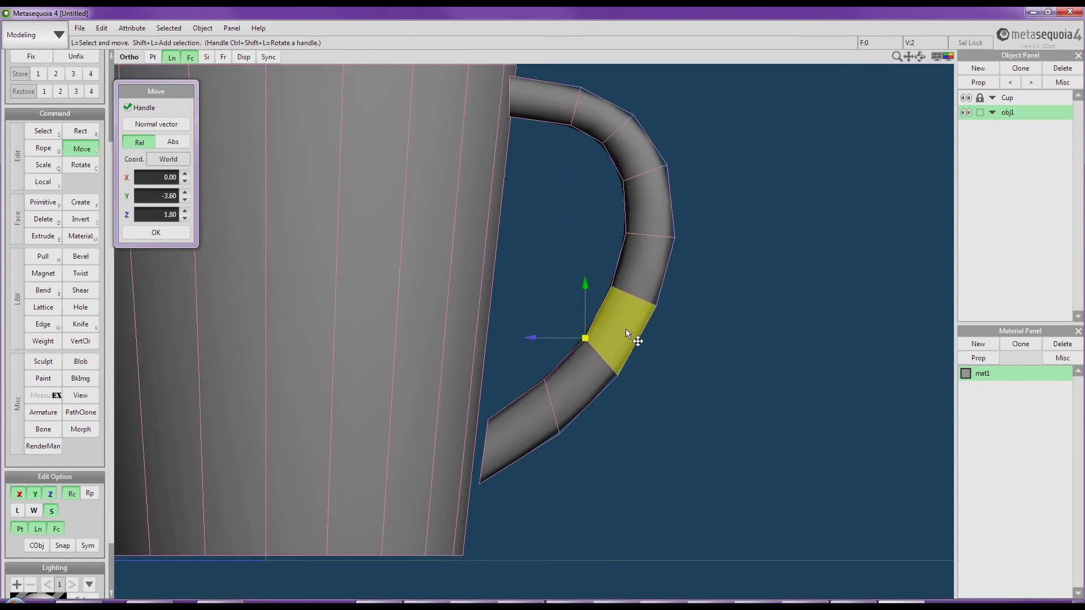
click(465, 441)
- Select the whole handle and shift it about -8.38 on X against the cup wall
mouse_move(620, 358)
right_down()
mouse_move(514, 355)
mouse_move(531, 335)
right_up()
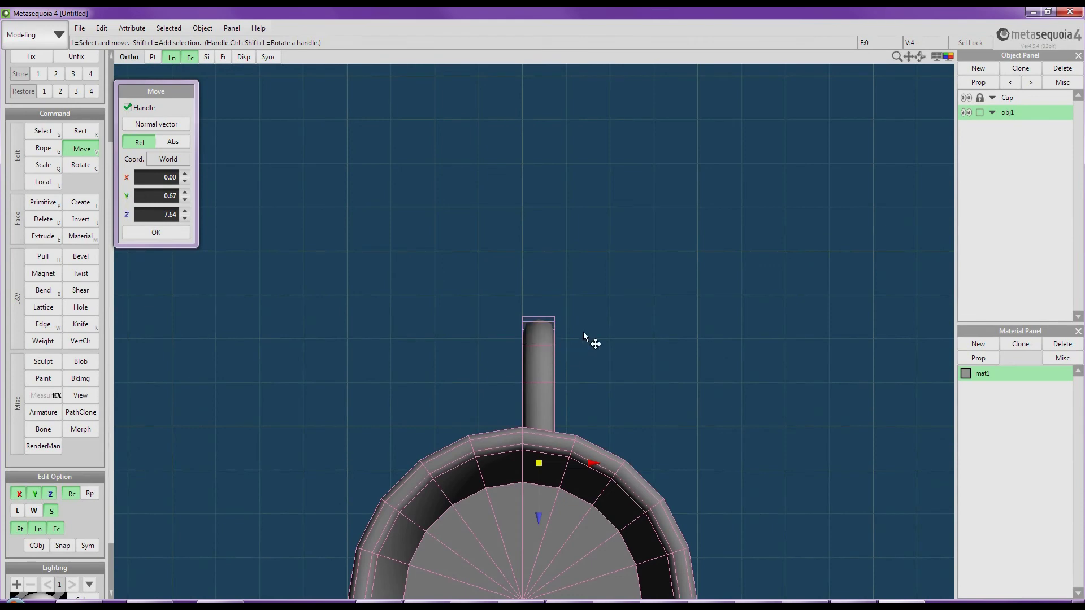
drag(600, 284, 520, 414)
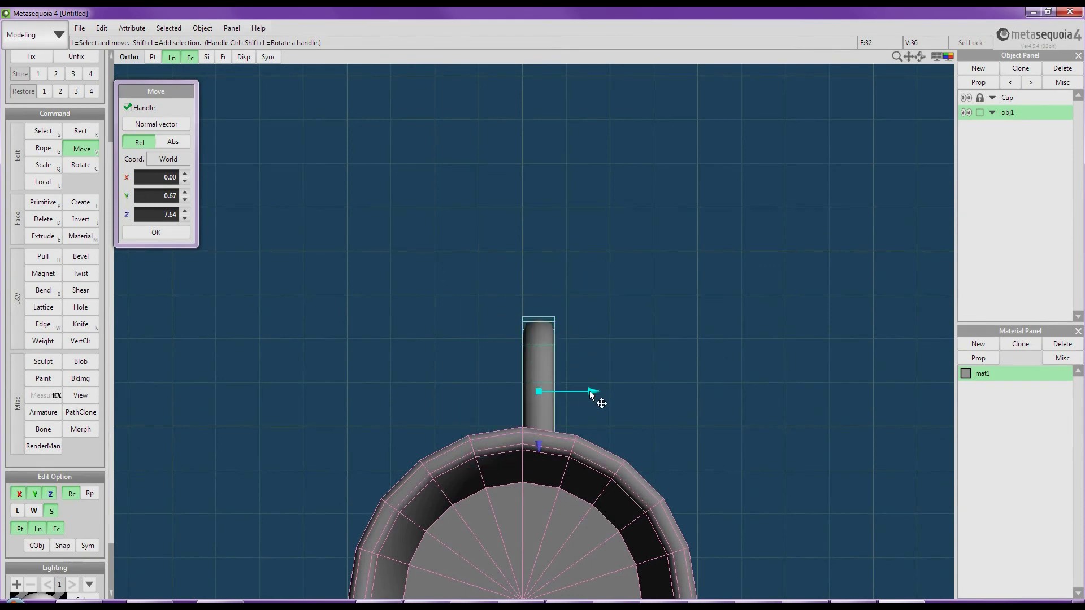
drag(590, 394, 581, 395)
mouse_move(581, 396)
right_down()
mouse_move(505, 304)
mouse_move(606, 332)
mouse_move(618, 308)
mouse_move(576, 300)
mouse_move(528, 245)
right_up()
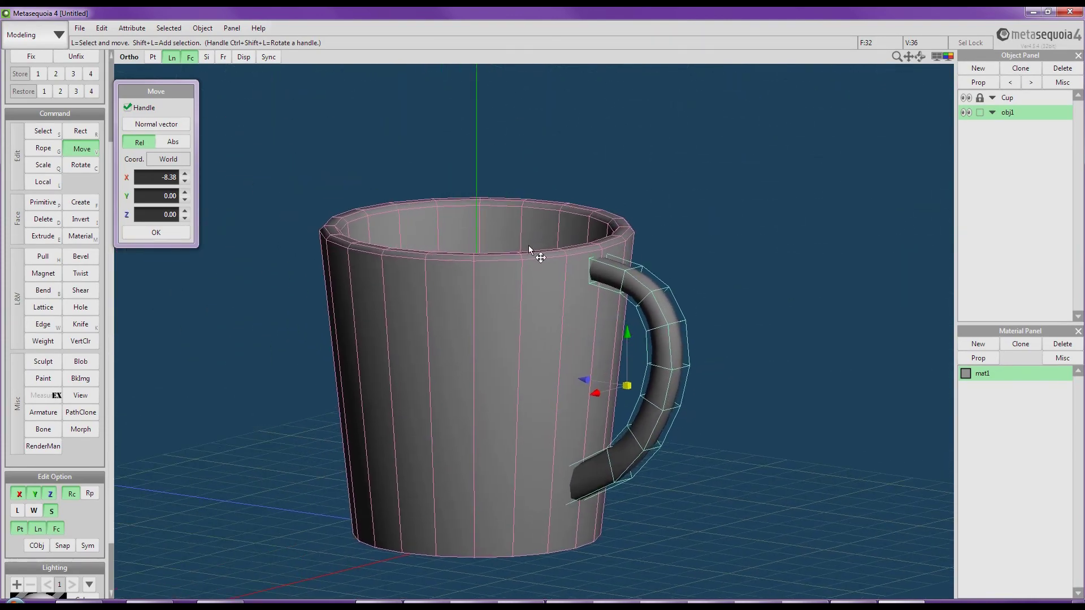
- Toggle the Ln edge lines off and back on while orbiting around the cup
click(170, 58)
mouse_move(486, 186)
right_down()
mouse_move(542, 182)
mouse_move(621, 150)
mouse_move(654, 170)
mouse_move(562, 145)
right_up()
scroll(588, 120, up, 5)
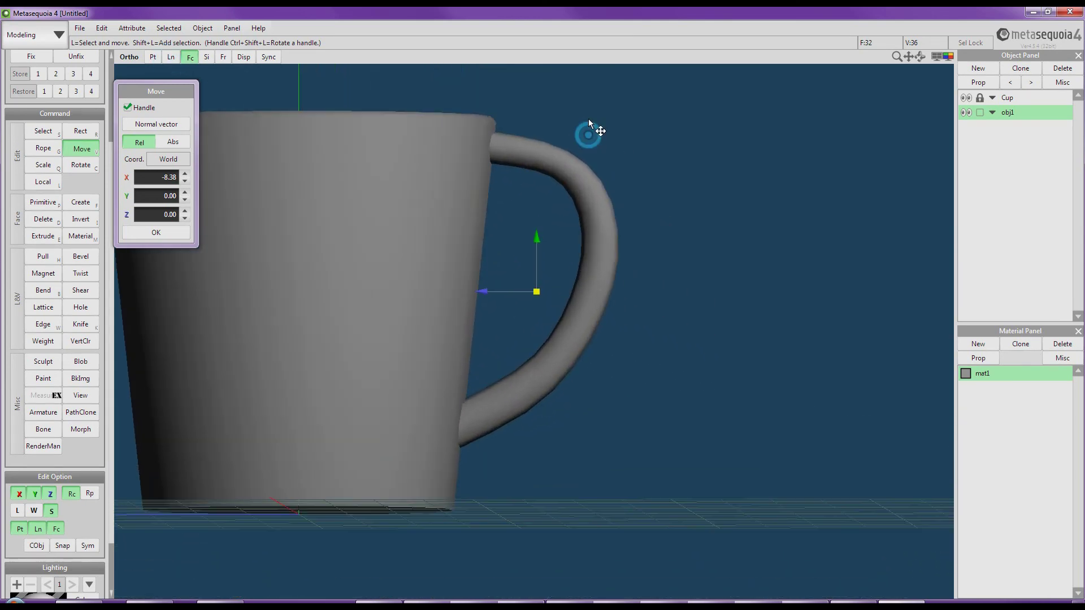
click(171, 57)
- Lasso a point near the handle's lower end and move it -1.53 on Z into the cup wall
key(g)
drag(435, 285, 456, 408)
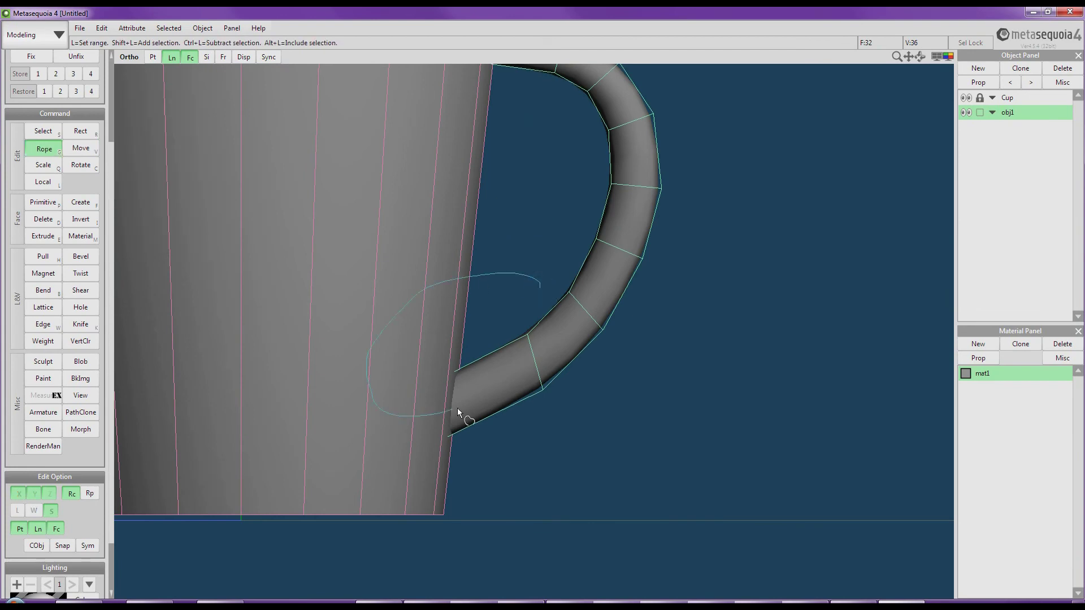
key(v)
drag(485, 303, 609, 247)
mouse_move(609, 247)
right_down()
mouse_move(610, 271)
mouse_move(546, 285)
right_up()
drag(547, 285, 610, 287)
- Hide the edge lines, orbit around the mug, and clear the selection
click(168, 58)
scroll(394, 167, down, 3)
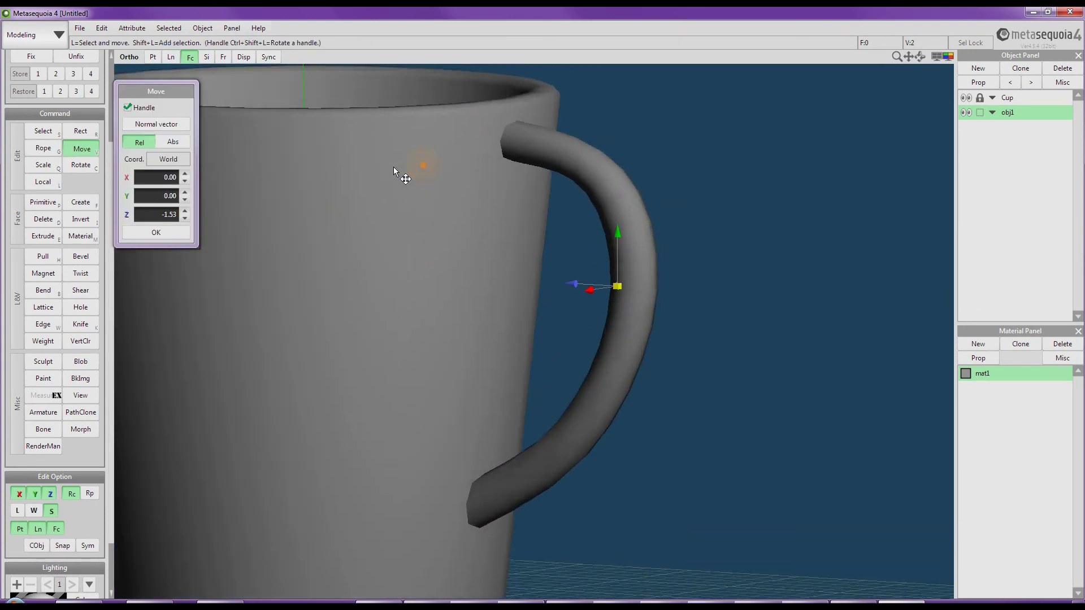
mouse_move(393, 167)
right_down()
mouse_move(382, 250)
mouse_move(346, 252)
mouse_move(387, 251)
right_up()
scroll(386, 253, up, 2)
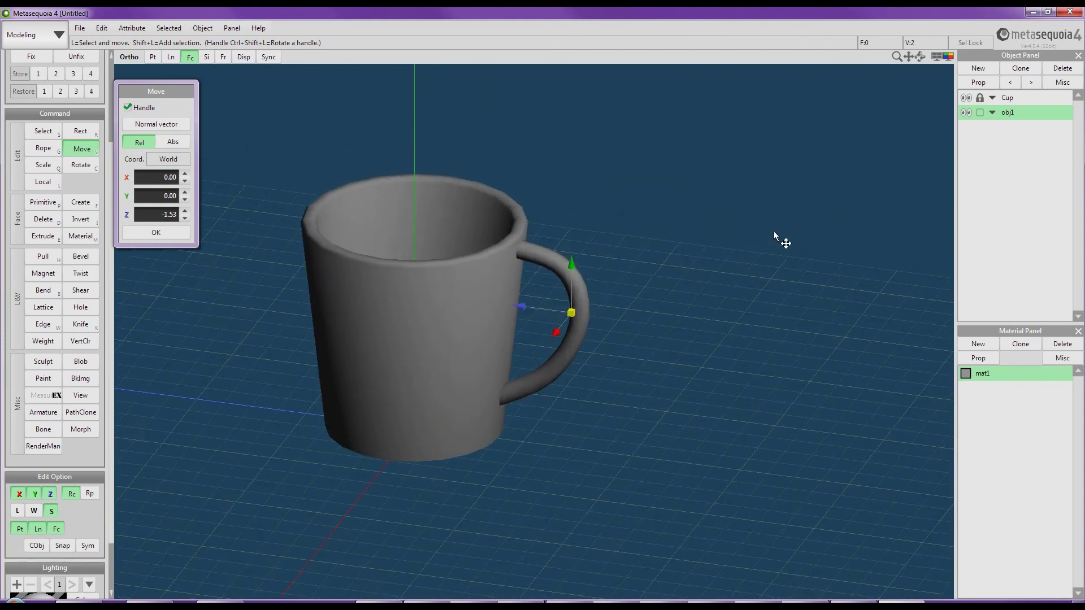
mouse_move(780, 237)
right_down()
mouse_move(721, 189)
mouse_move(760, 178)
mouse_move(728, 178)
right_up()
click(728, 189)
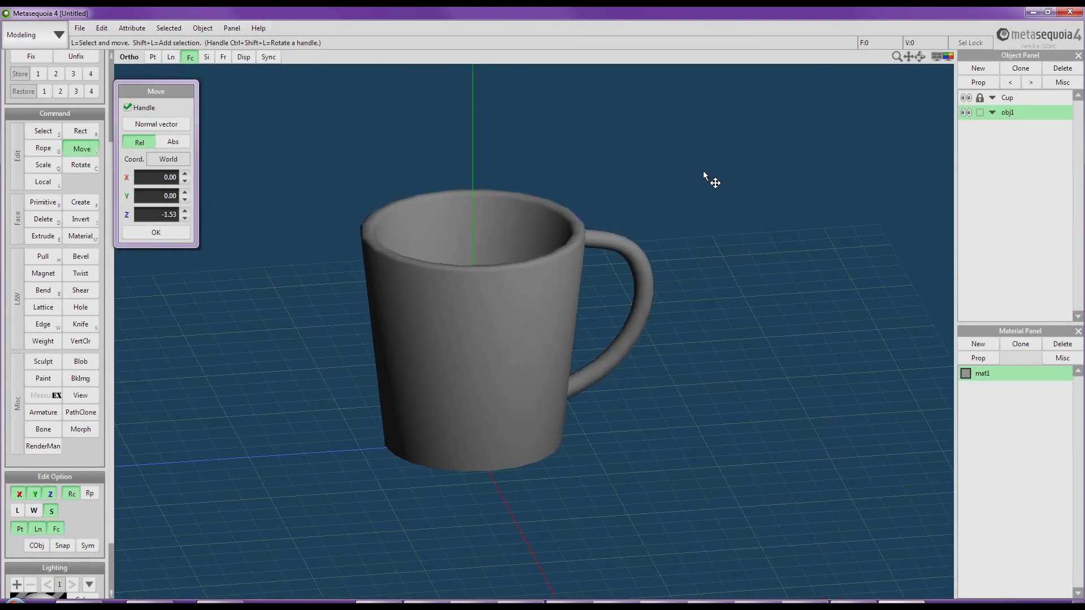